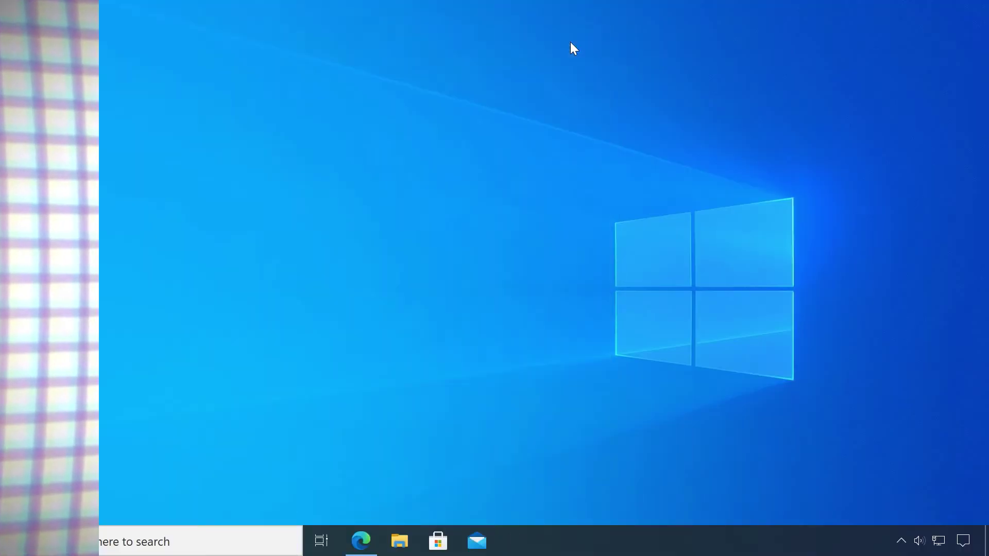
Open the DuckDuckGo homepage, then launch Xbox Game Bar by searching 'xbox' in Windows Search.
click(361, 540)
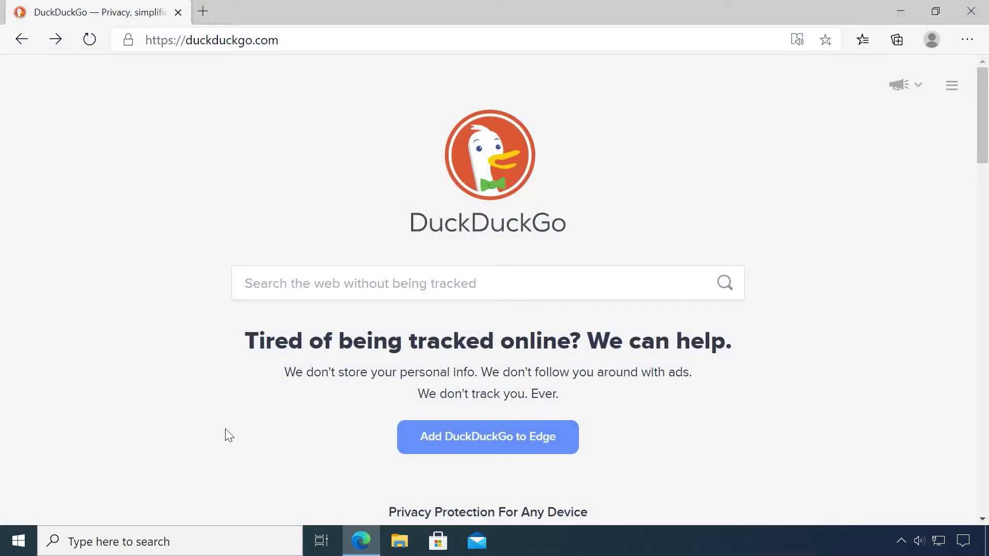
click(106, 546)
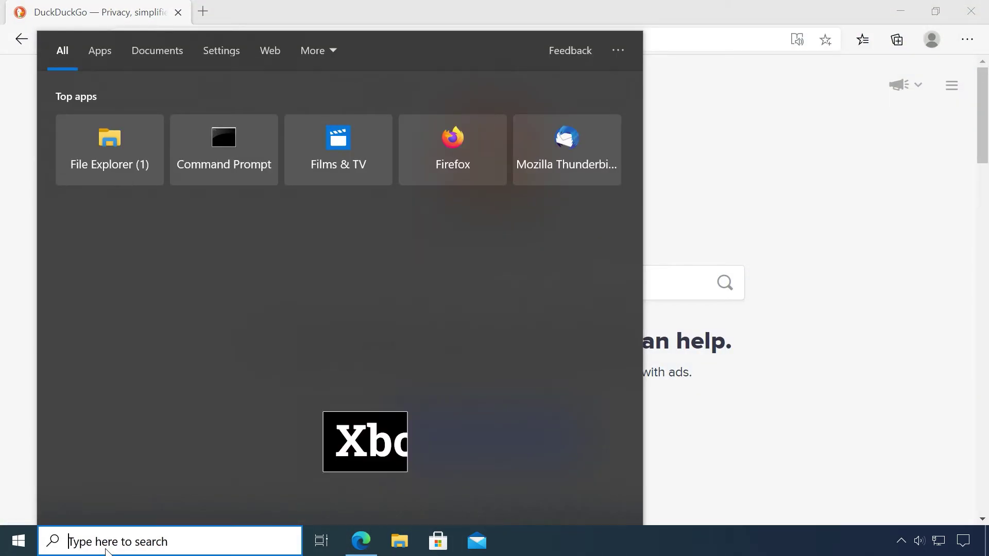
text(xbox)
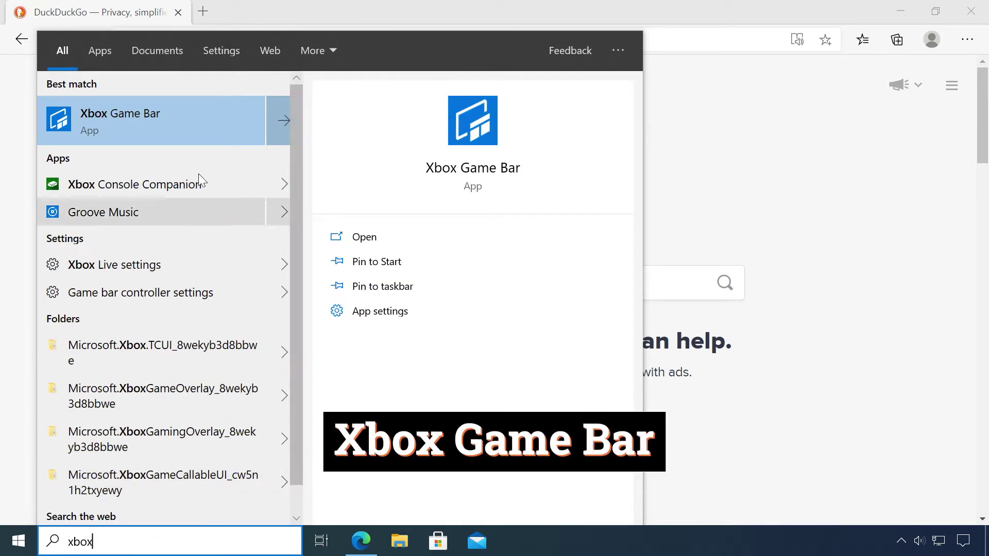
click(206, 115)
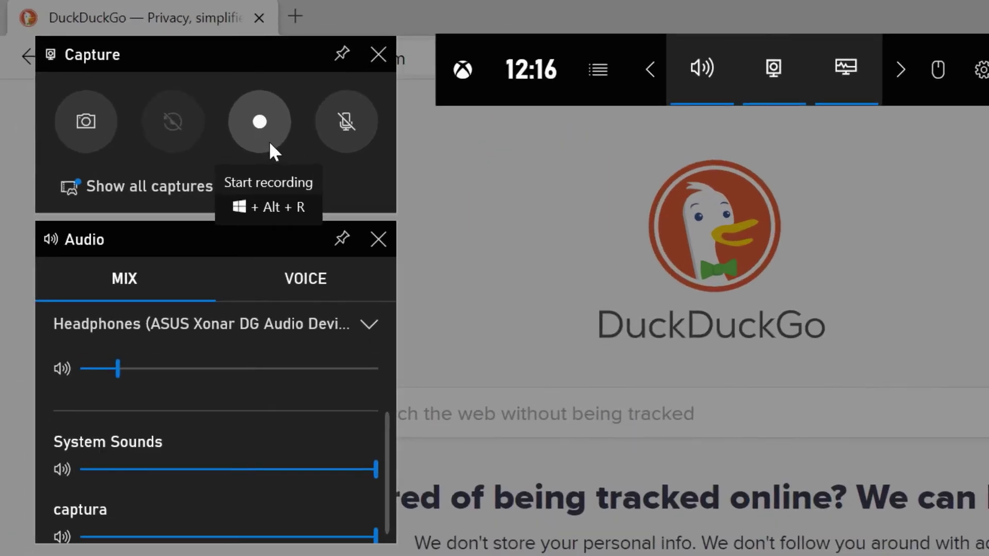
Record a Game Bar clip of a DuckDuckGo search for 'w3schools', then stop recording to save it.
click(269, 141)
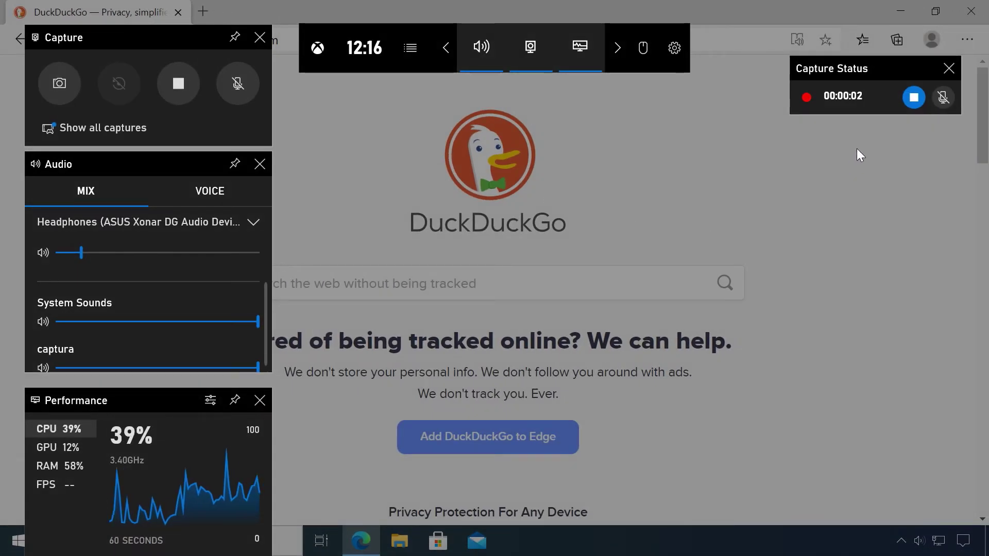
click(857, 148)
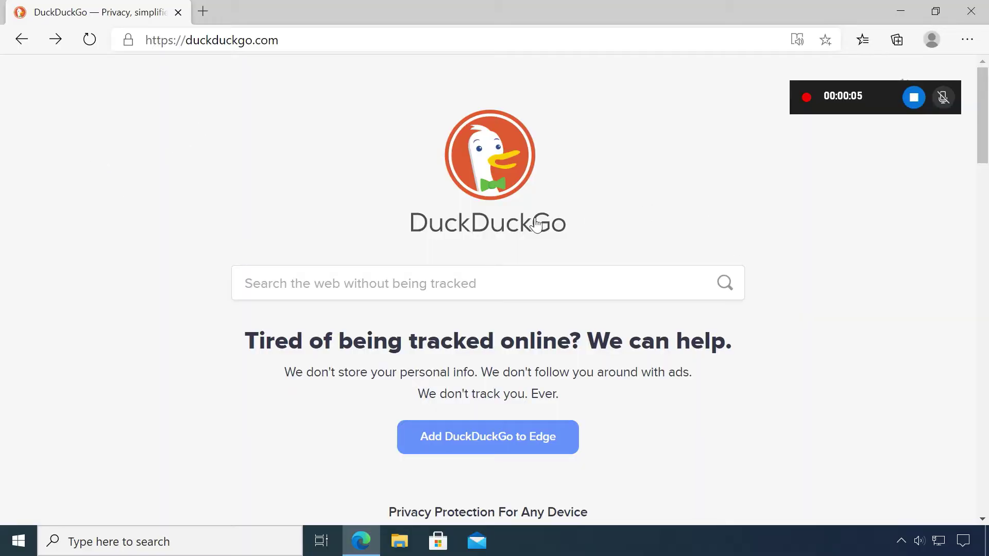
text(w3schools)
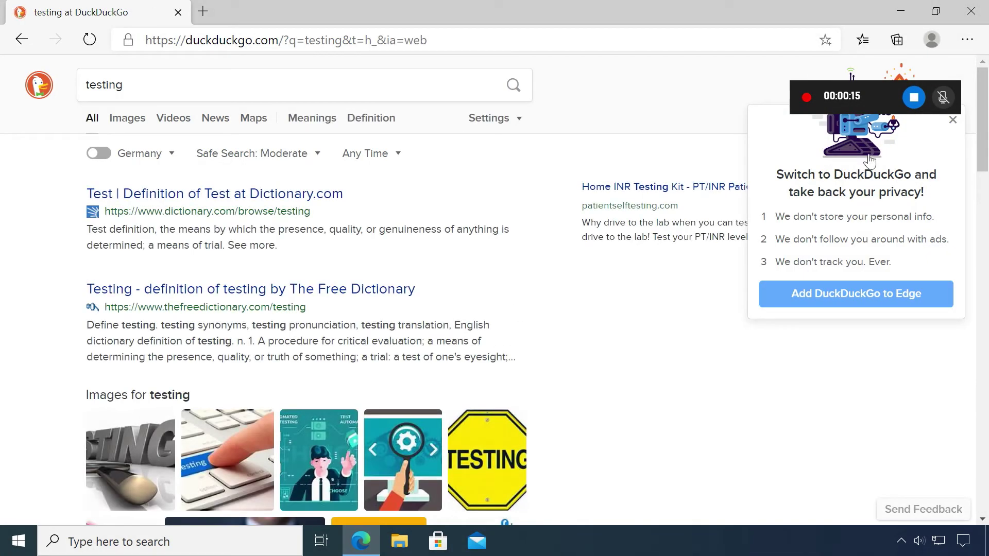
click(915, 97)
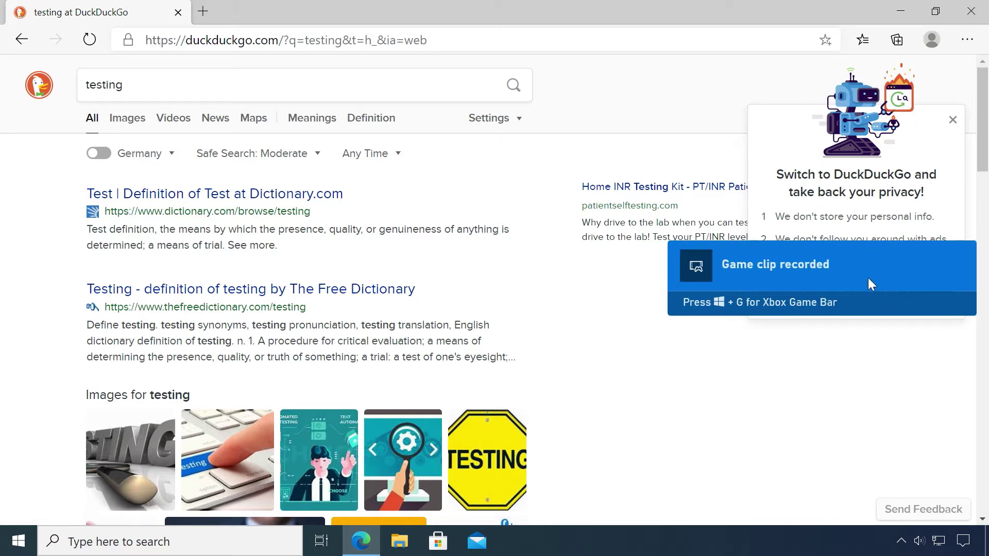
Open the Captures folder from the clip notification, minimize Edge, and bring up the saved clip's actions.
click(868, 278)
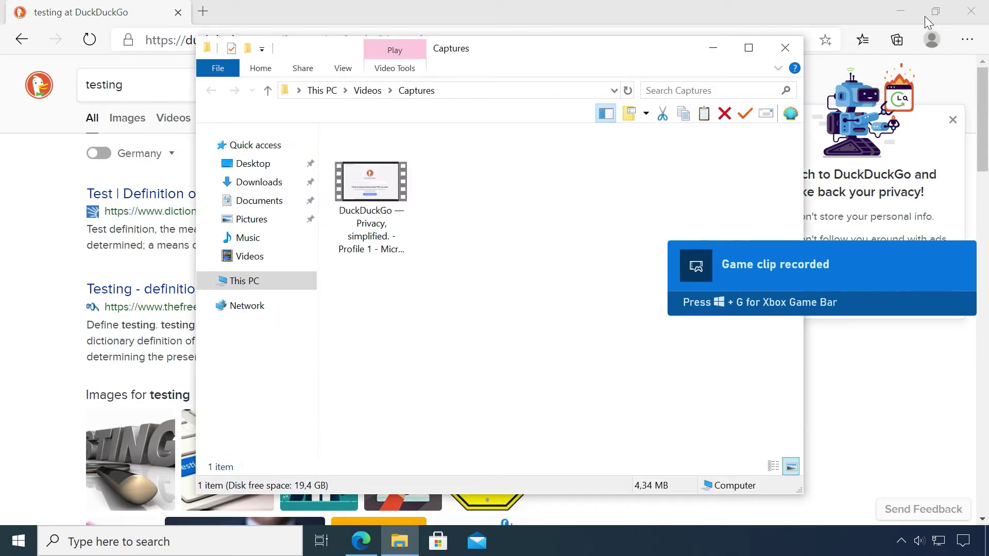
click(902, 9)
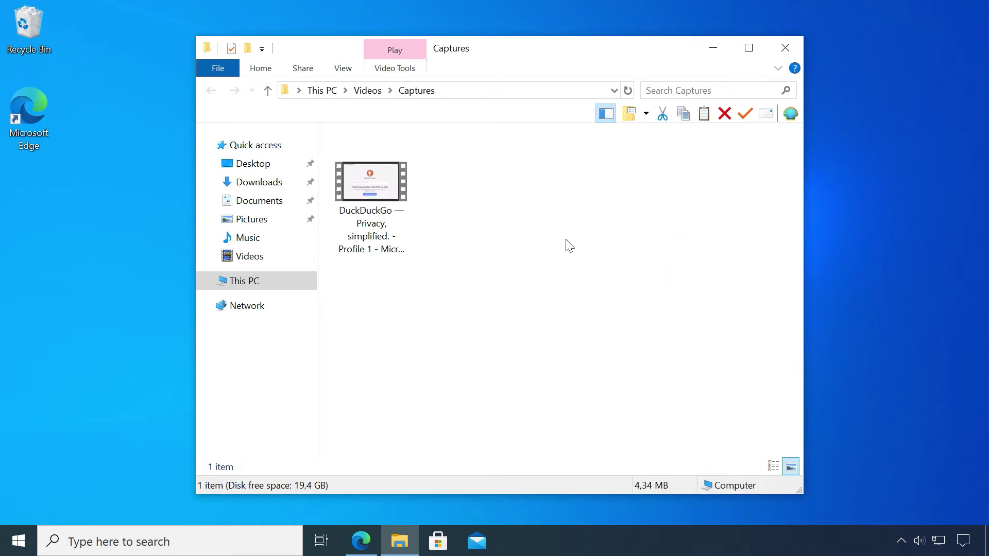
click(371, 181)
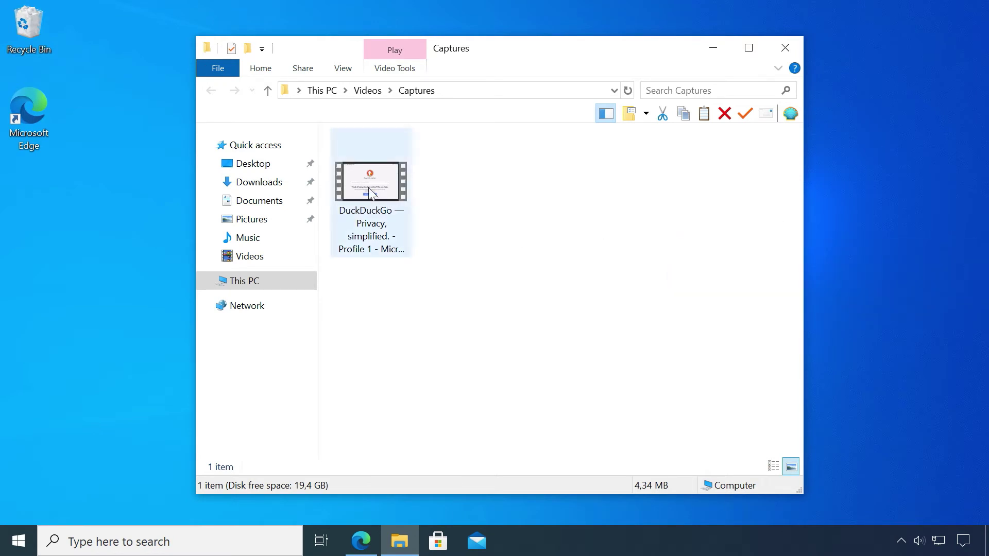
right_click(389, 178)
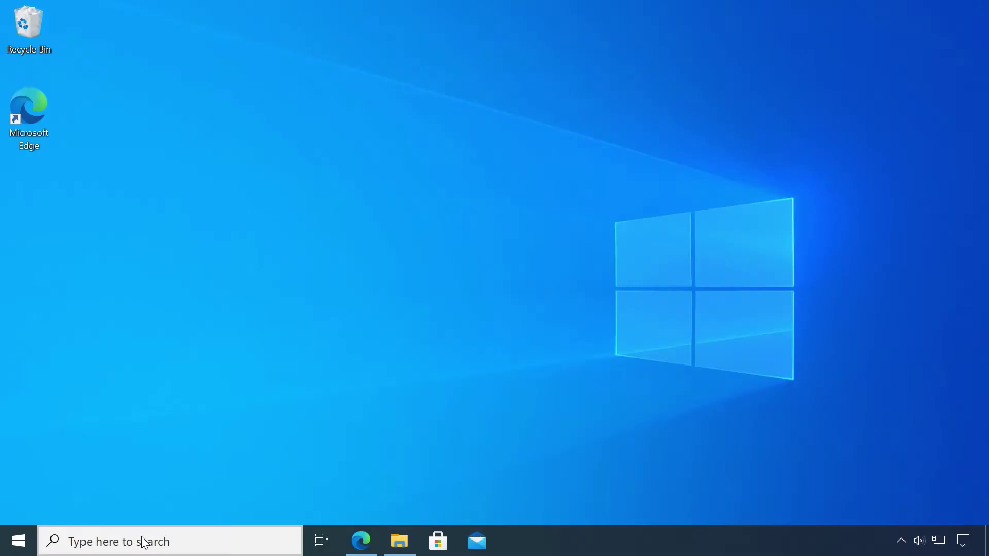
Open Settings through a 'sett' search and scroll the Gaming > Game bar keyboard shortcuts.
click(141, 541)
text(sett)
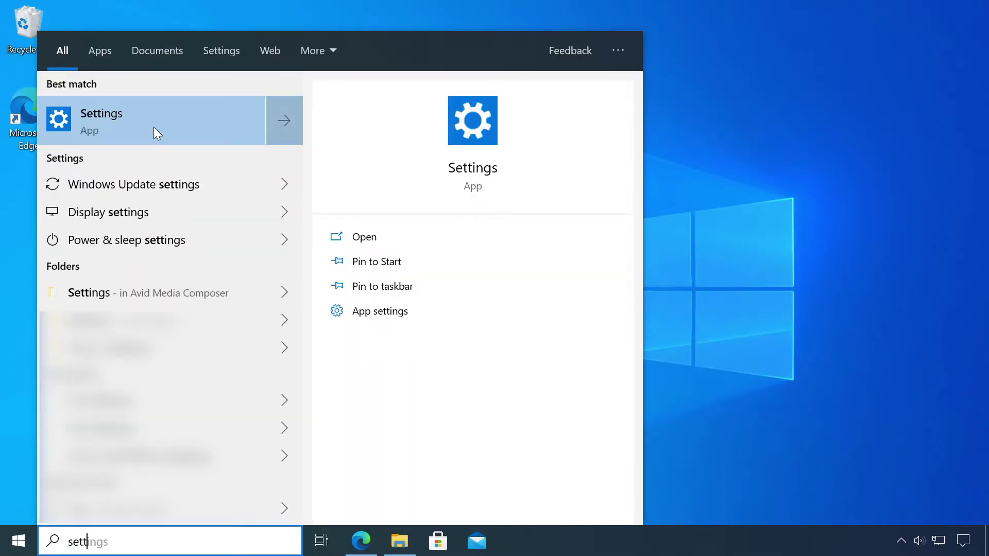
click(158, 117)
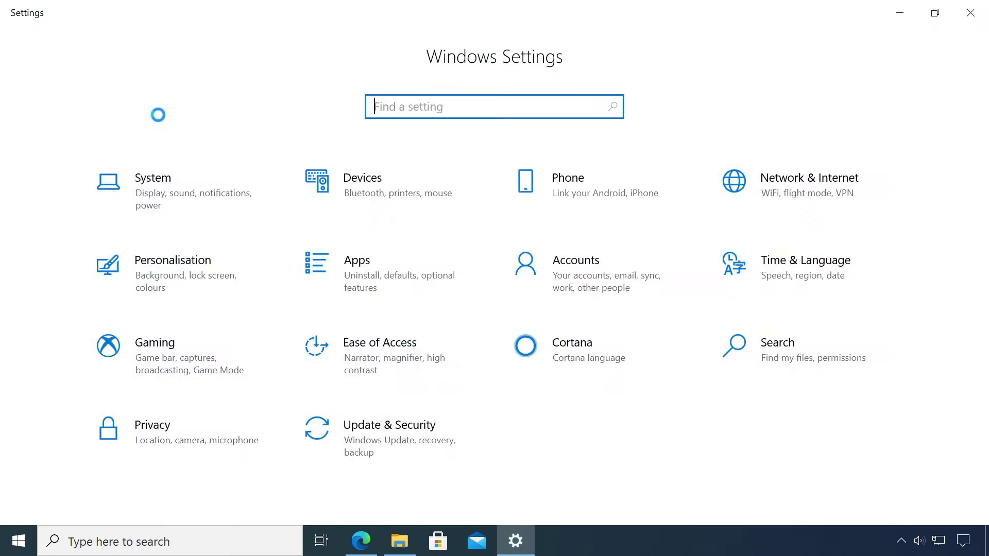
click(239, 364)
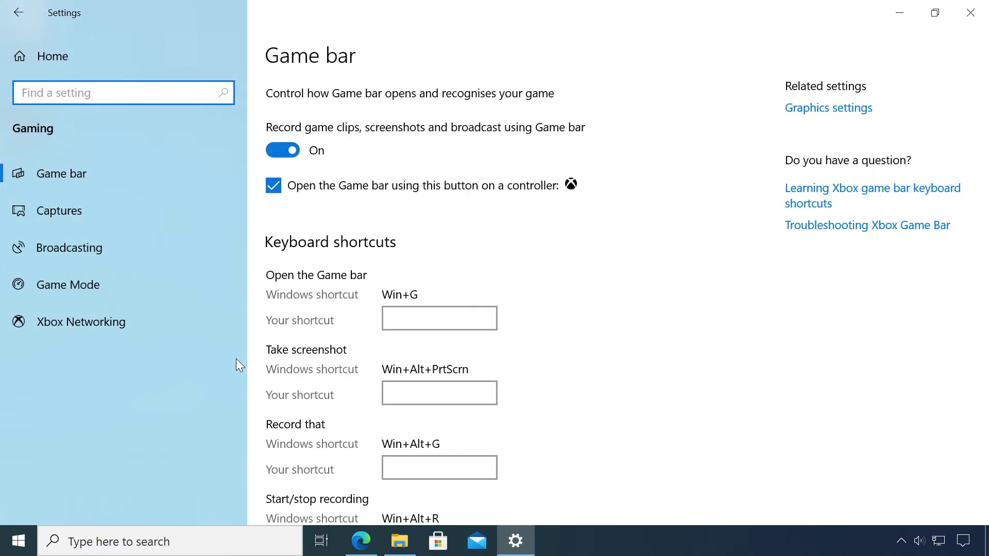
click(289, 152)
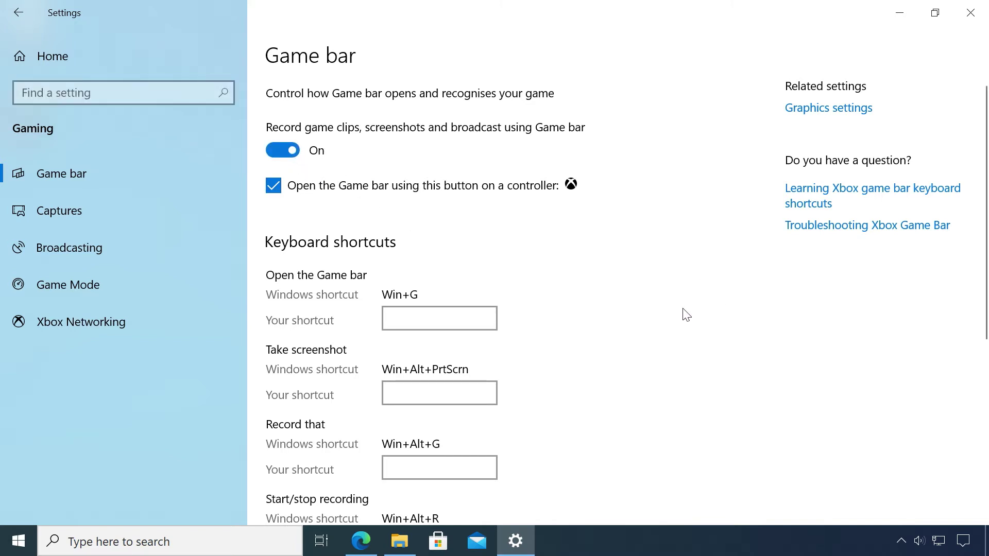
scroll(567, 285, down, 5)
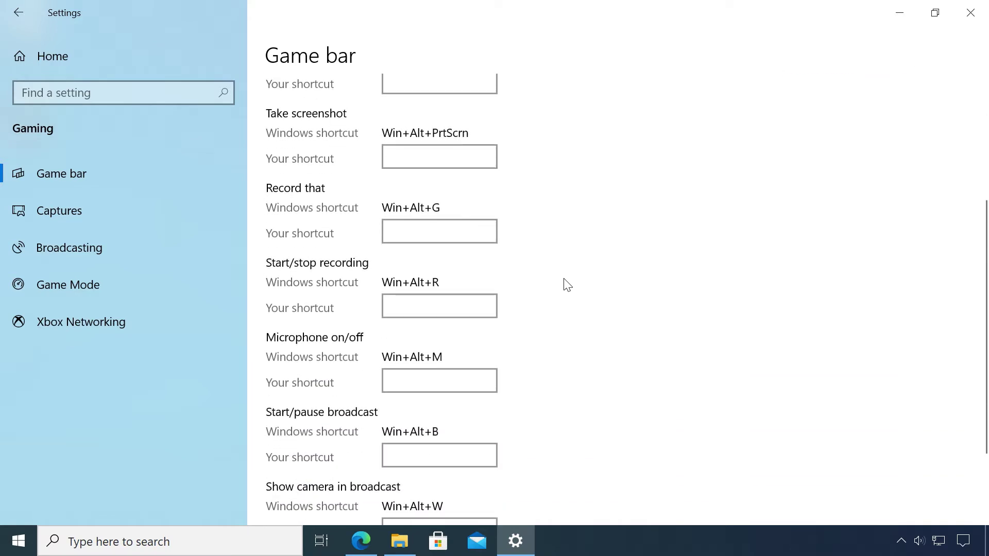
scroll(567, 285, down, 3)
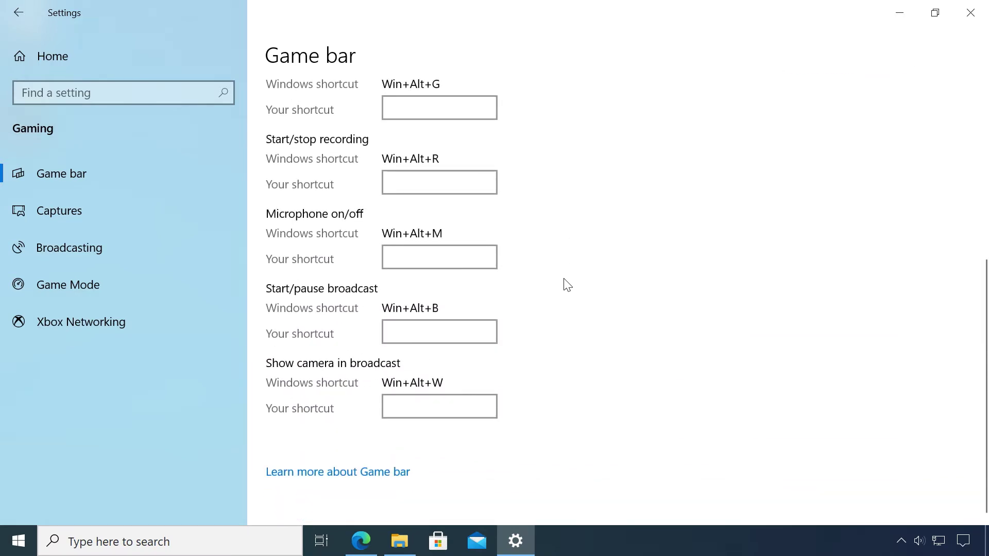
Open the Captures folder's Properties and start moving it to a new location.
click(135, 215)
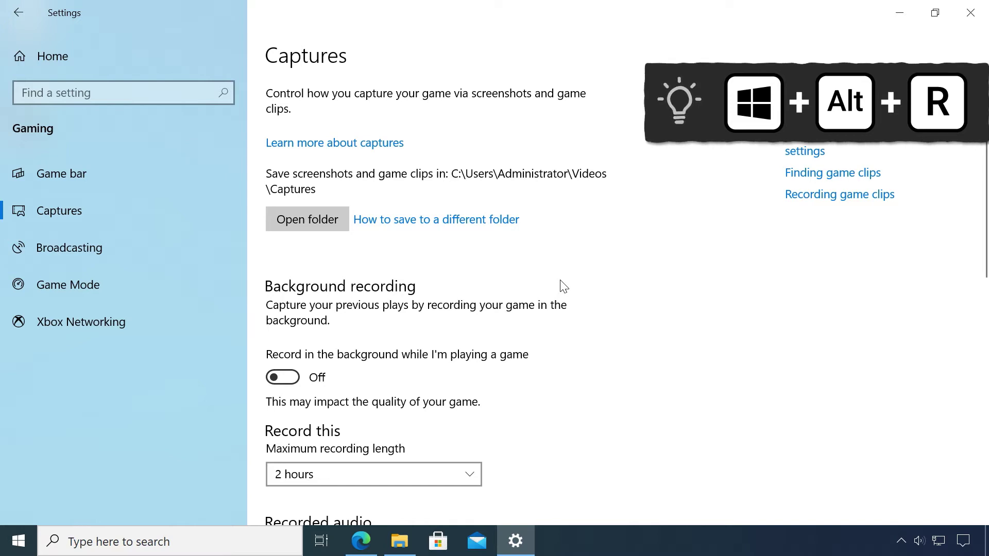
click(319, 222)
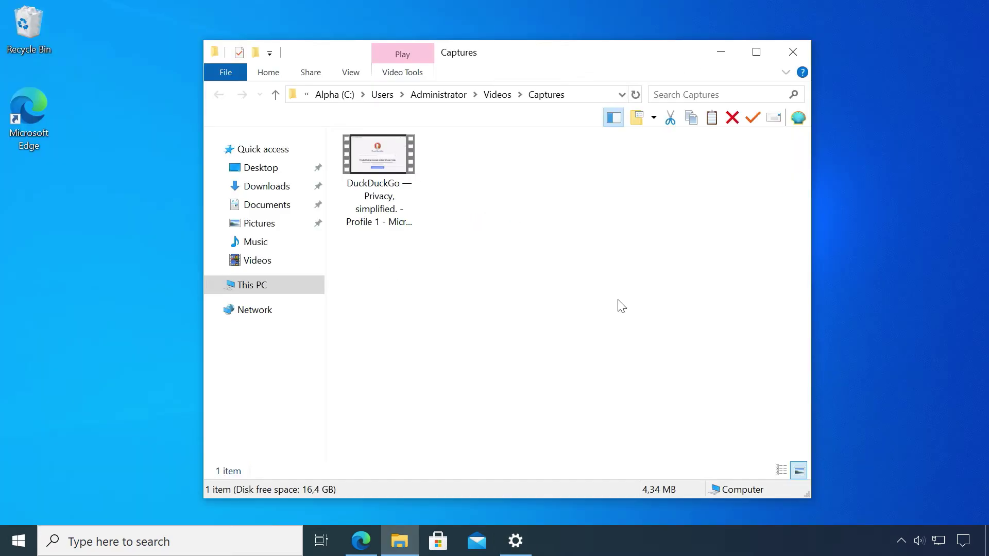
right_click(502, 200)
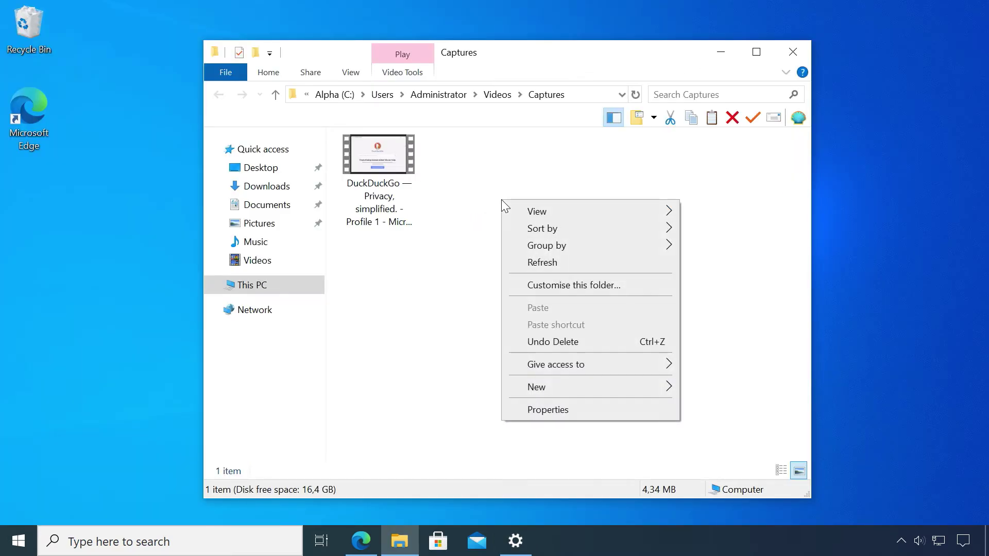
click(619, 420)
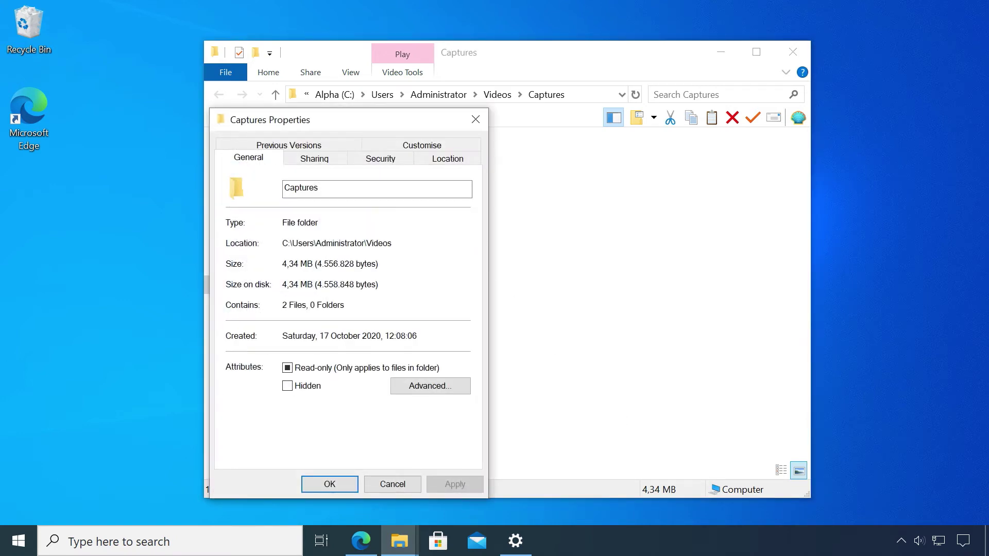
click(454, 159)
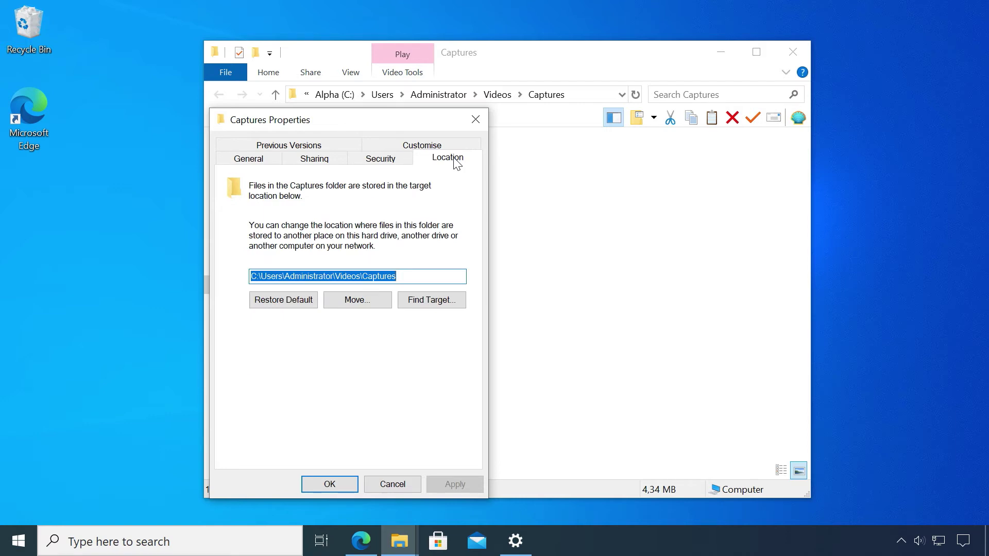
click(376, 304)
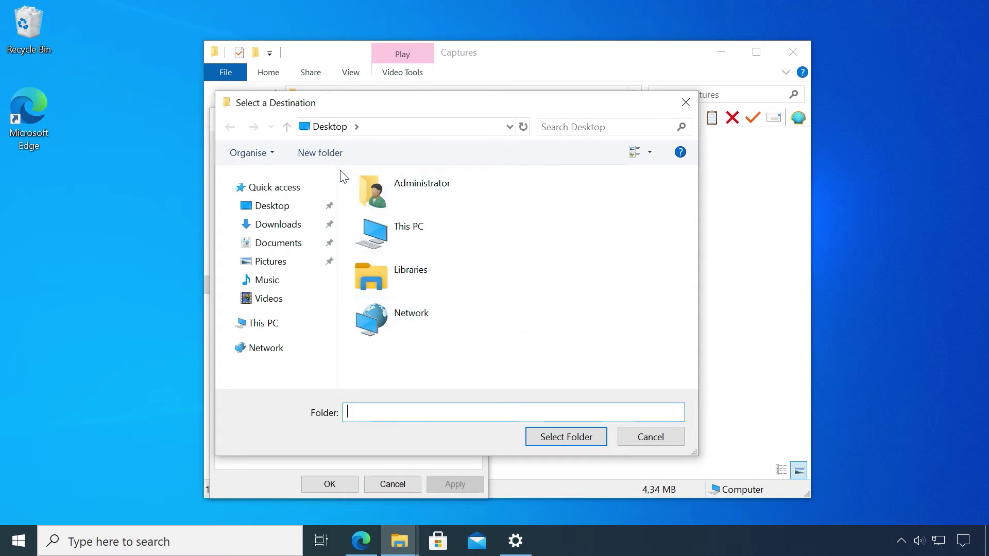
Create a new folder named 'Recordings' and open it as the Captures destination.
click(323, 156)
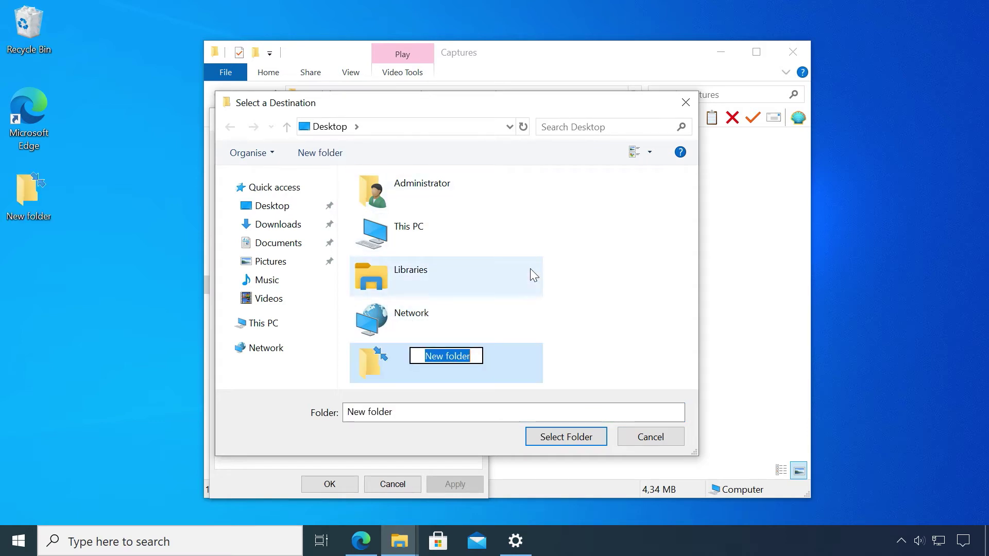
text(Recordings)
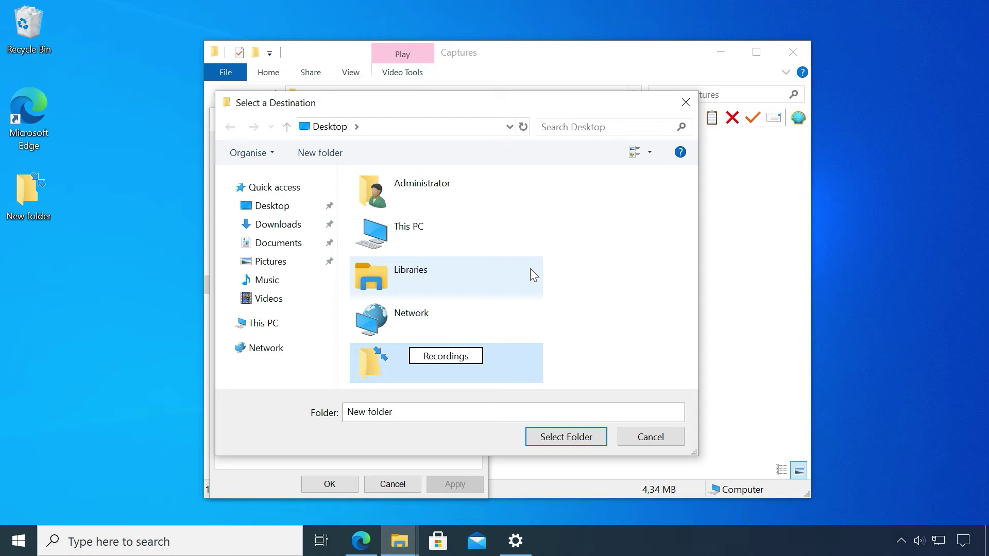
click(577, 363)
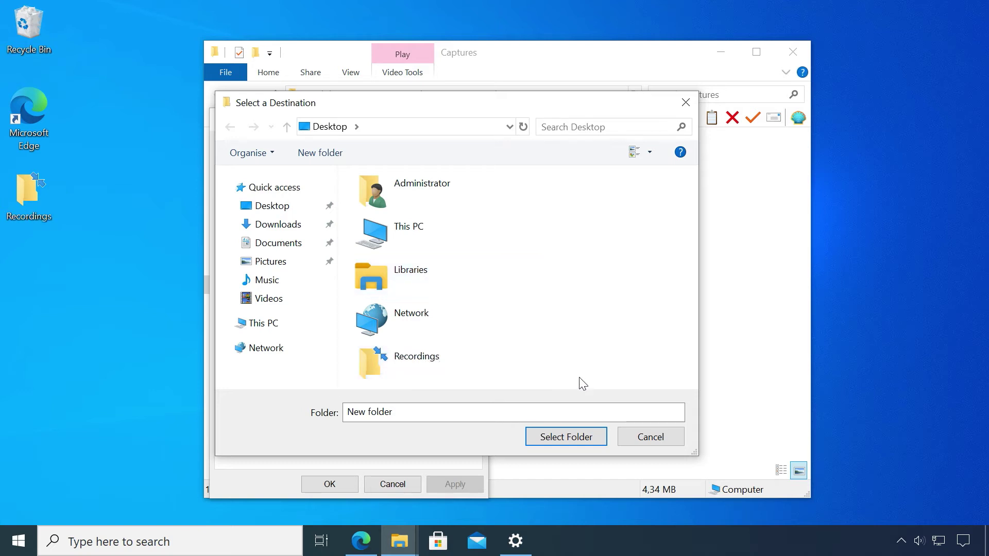
double_click(402, 363)
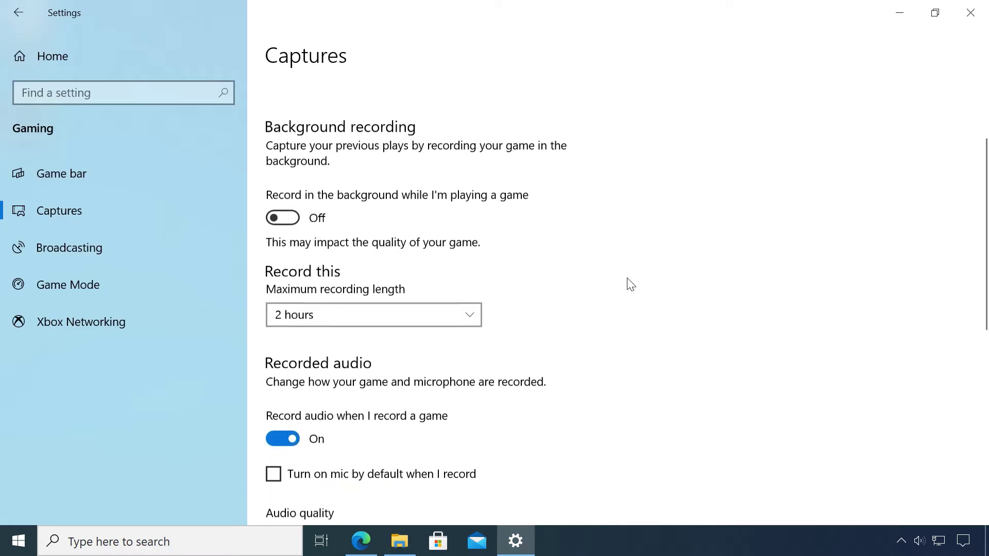
Scroll to the Recorded video options and keep video quality at Standard.
scroll(627, 283, down, 3)
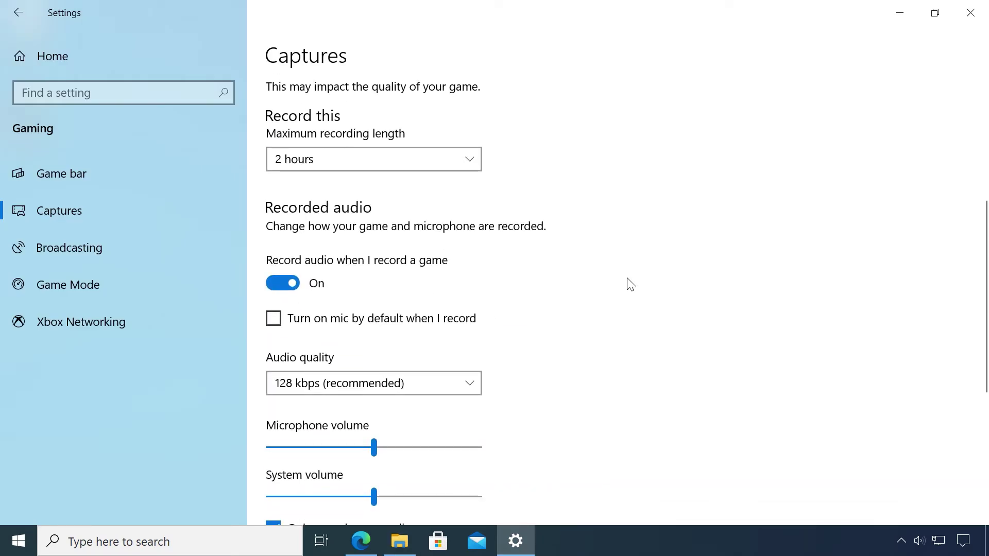
scroll(631, 284, down, 5)
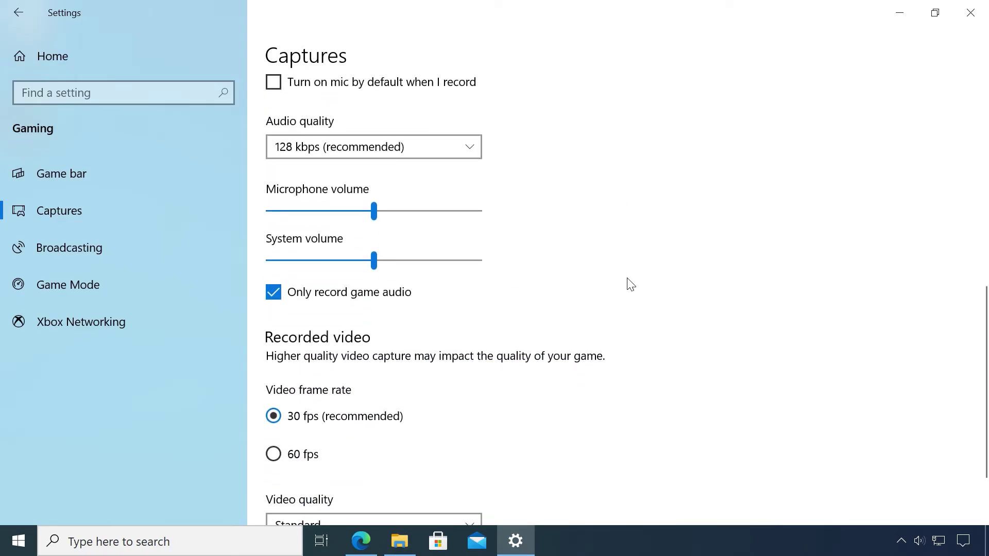
scroll(631, 284, down, 2)
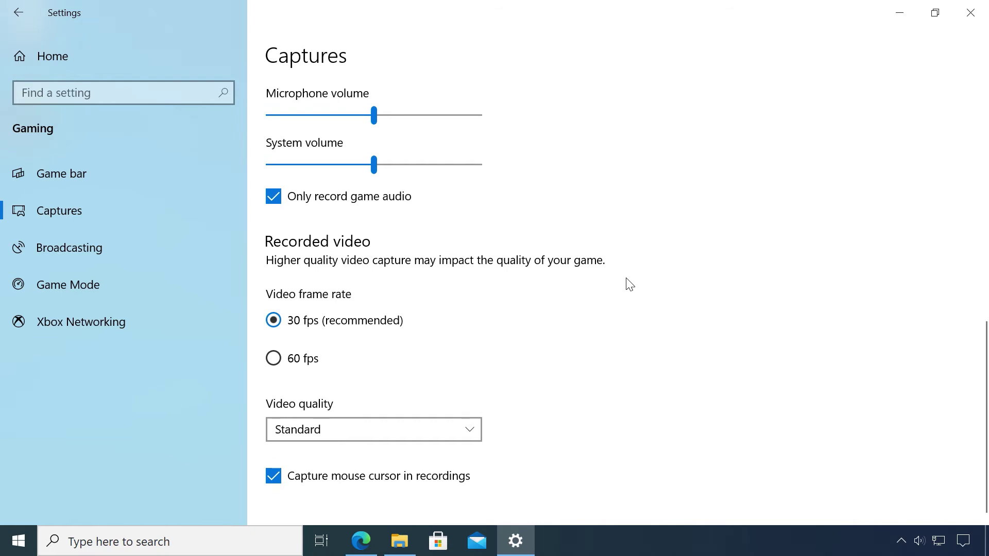
click(466, 432)
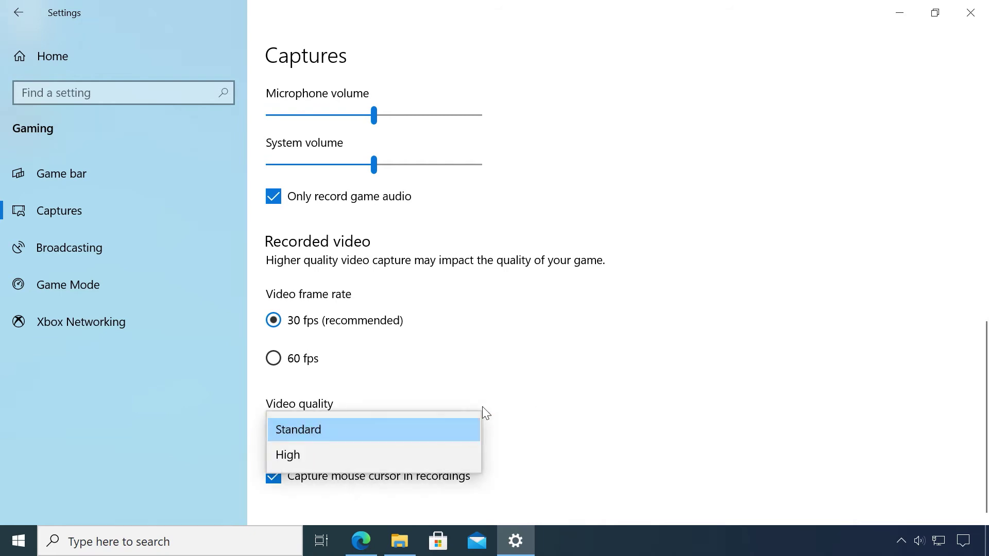
click(516, 375)
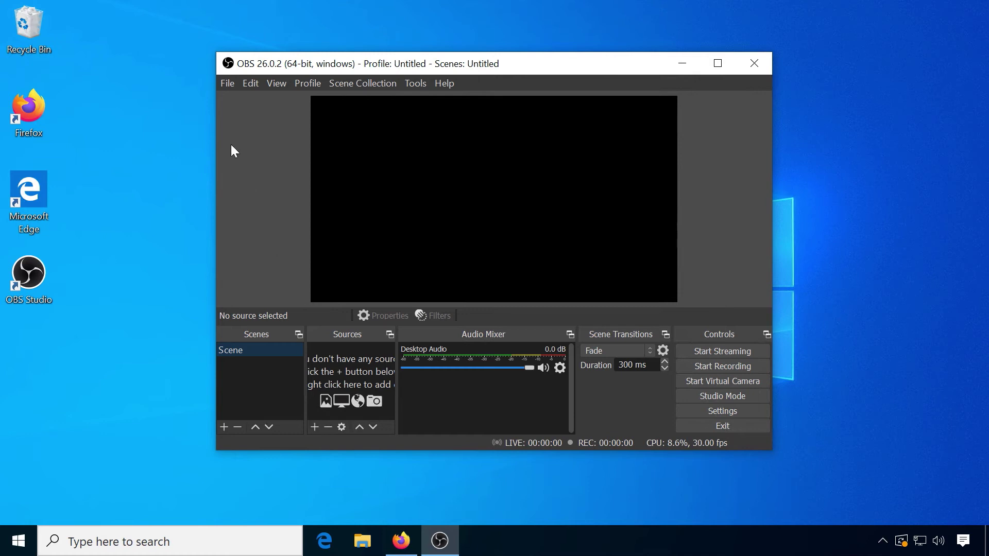
Drag the OBS window's left edge and bottom-right corner outward to enlarge it.
drag(216, 73, 120, 78)
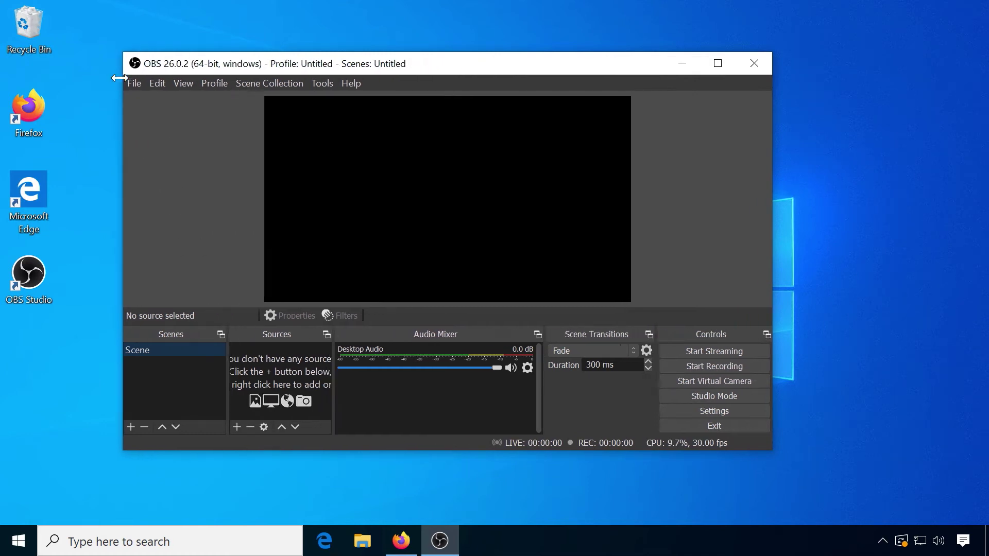
drag(771, 451, 891, 472)
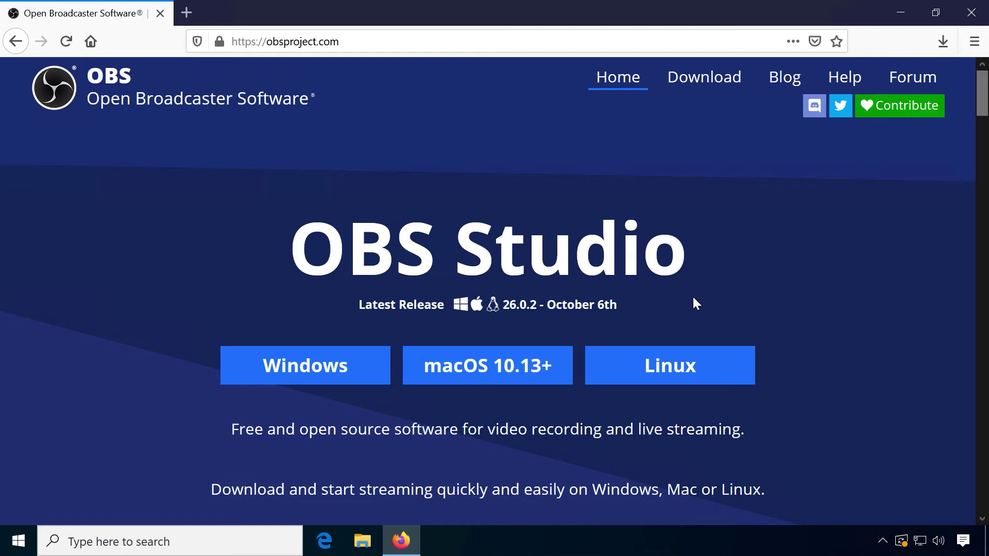
Download and save the OBS Studio Windows installer from obsproject.com.
click(354, 366)
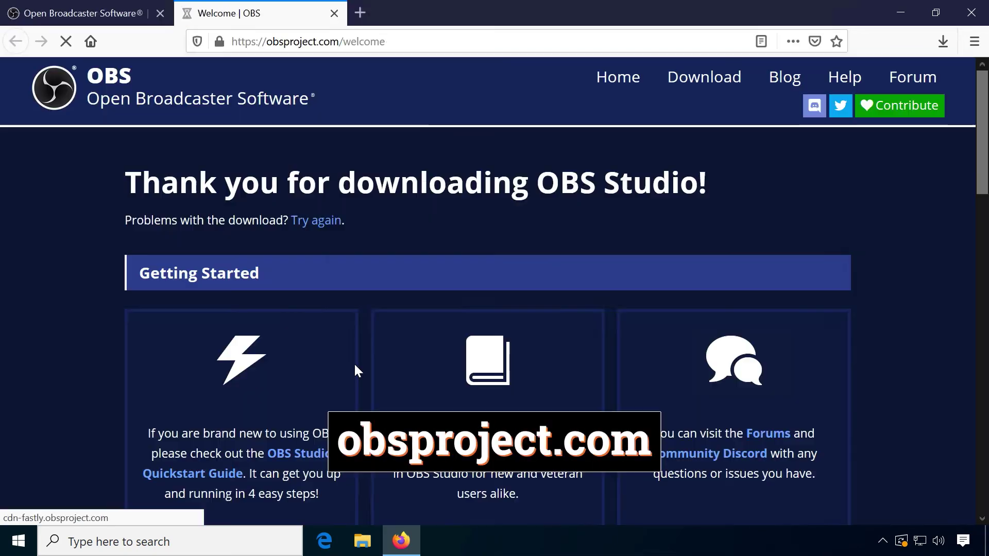
click(547, 317)
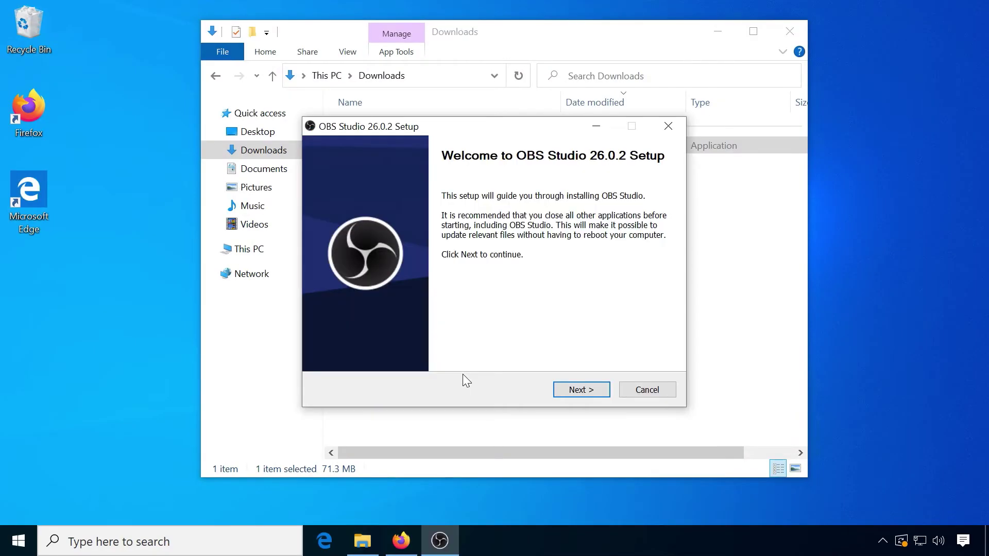
Run OBS Studio Setup past the welcome page and accept downloading the missing runtime components.
click(578, 390)
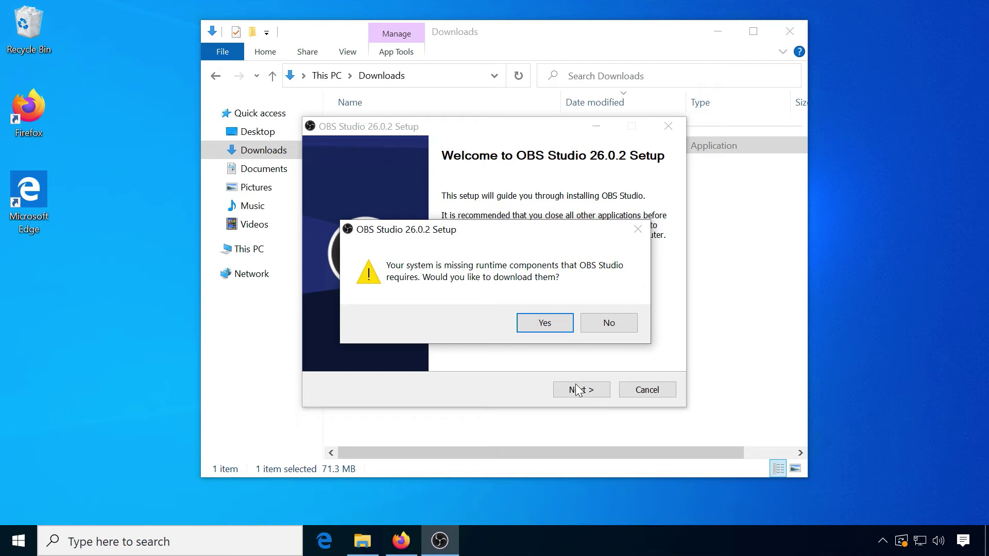
click(552, 329)
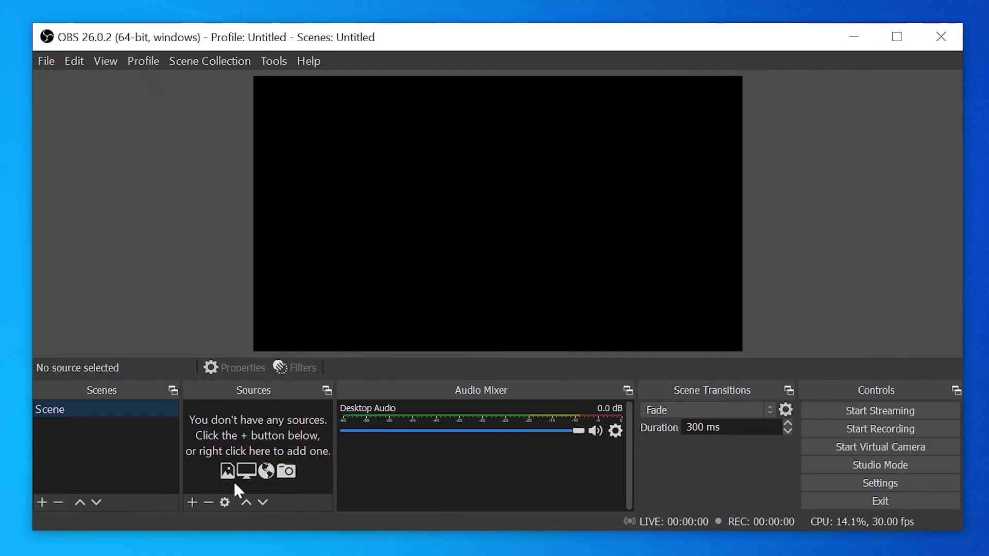
Add a Display Capture source of Display 1 to the OBS scene, keeping default properties.
click(192, 502)
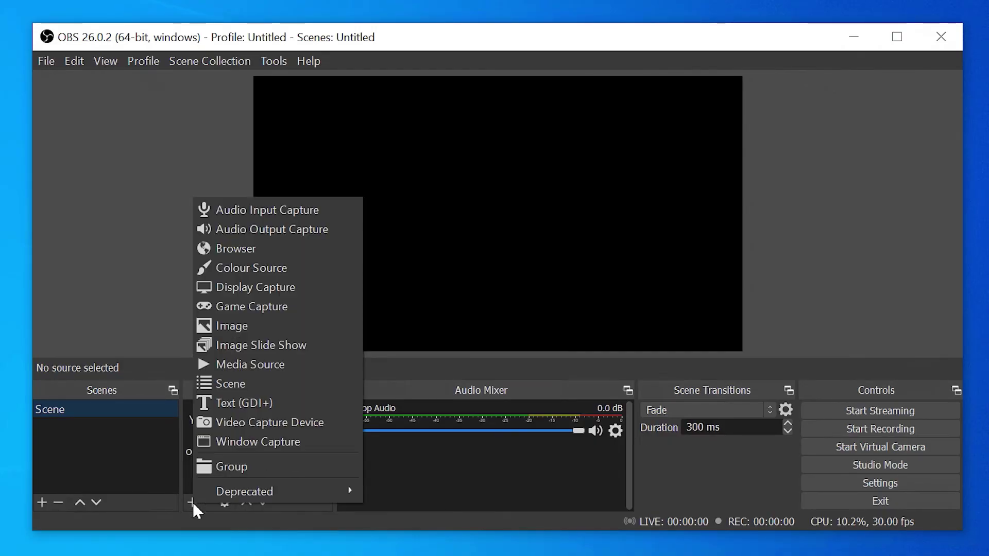
click(312, 284)
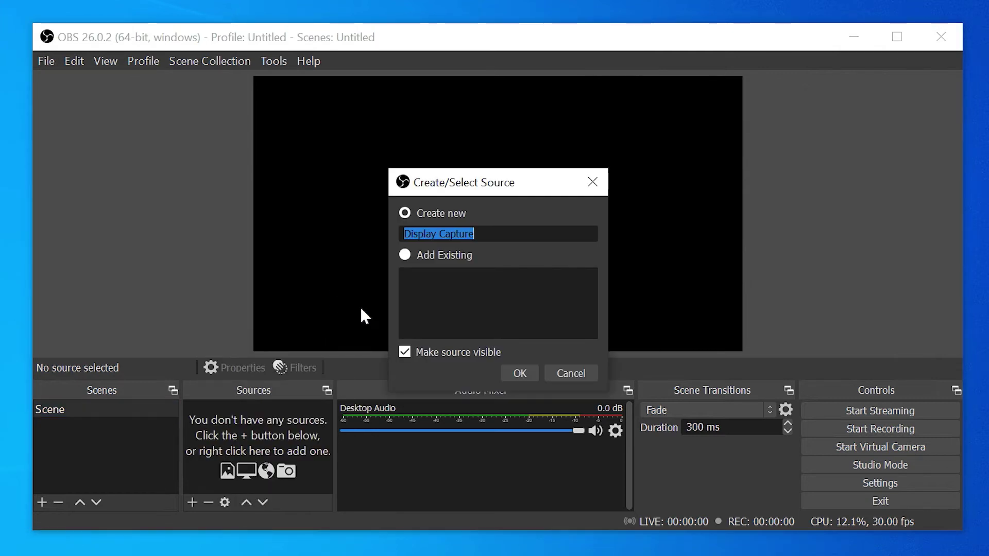
click(518, 373)
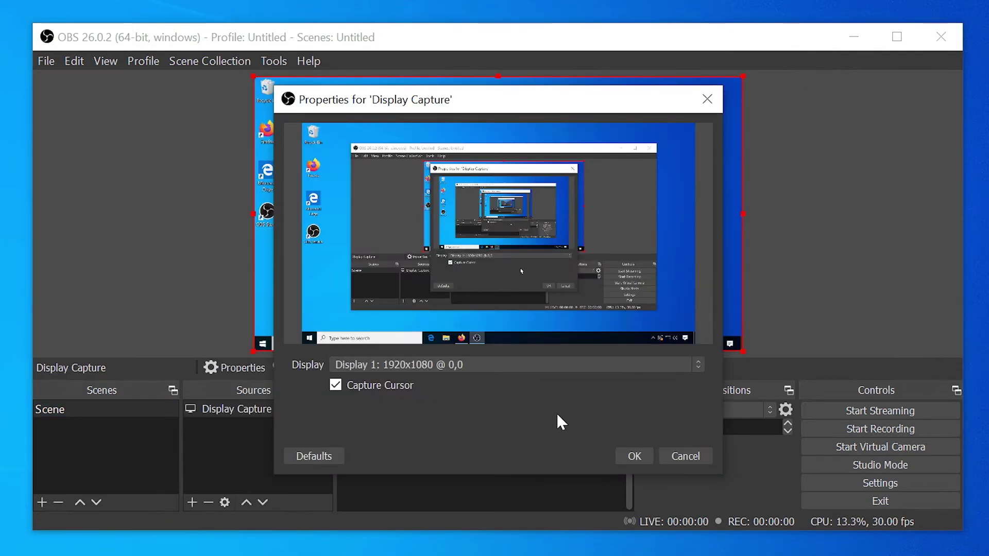
click(626, 452)
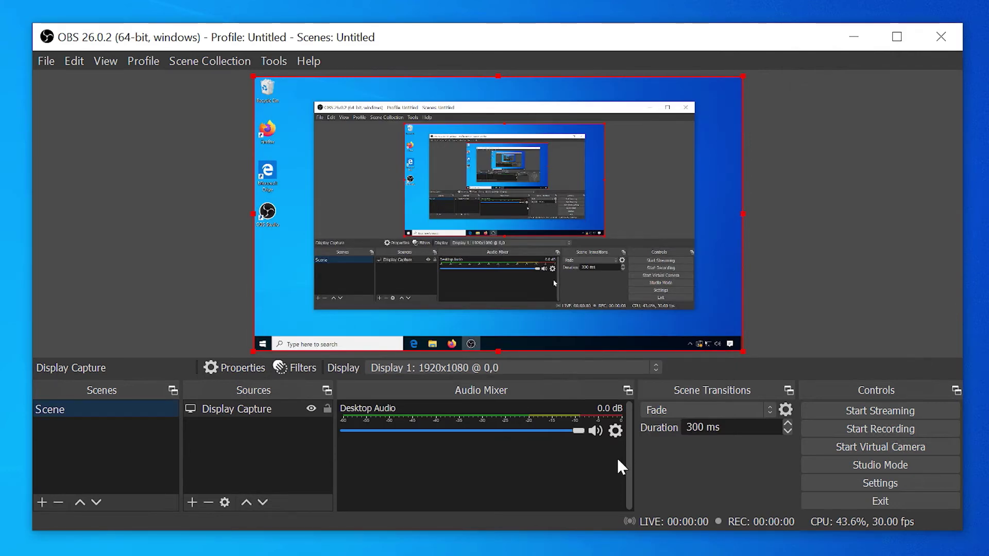
Switch OBS Studio's output mode to Advanced in the Output settings.
click(923, 483)
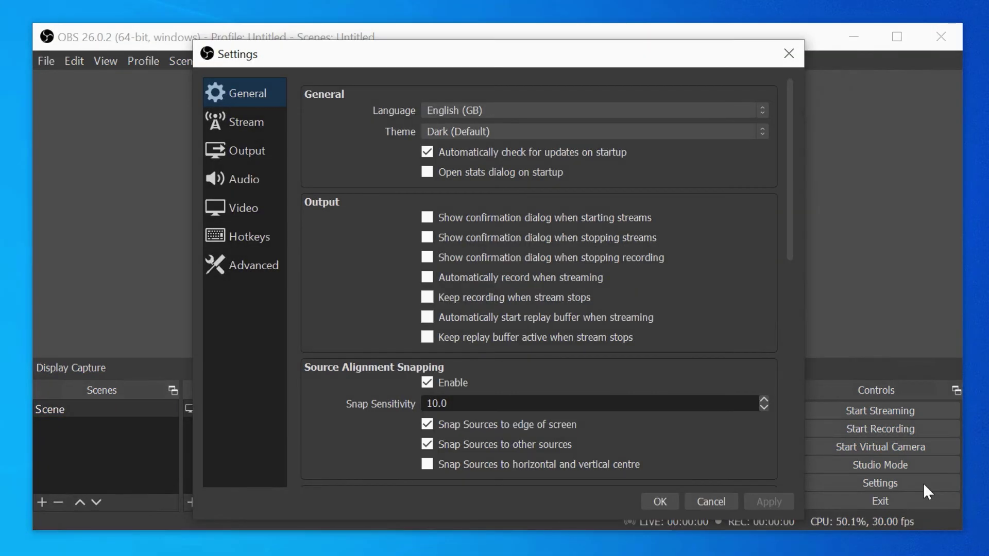
click(250, 150)
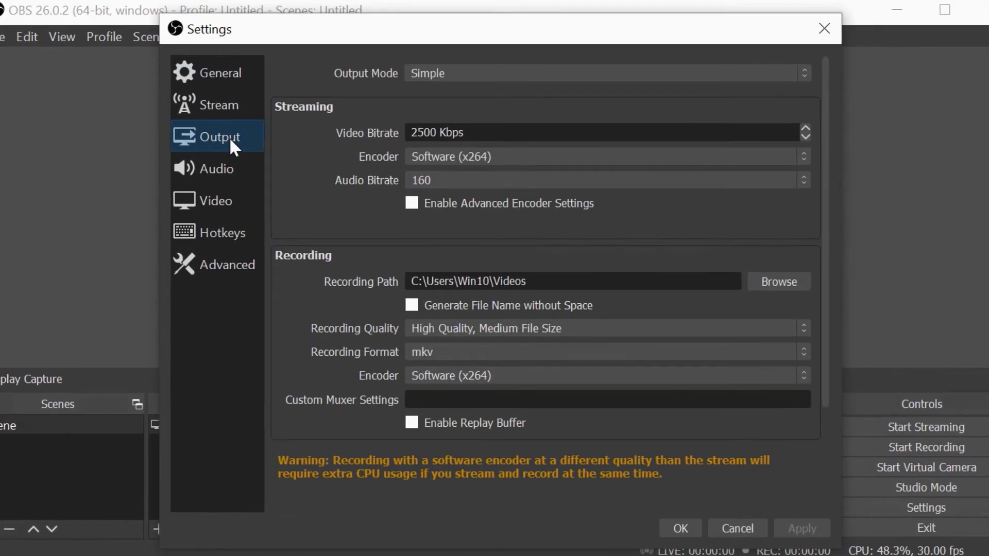
click(499, 69)
click(501, 103)
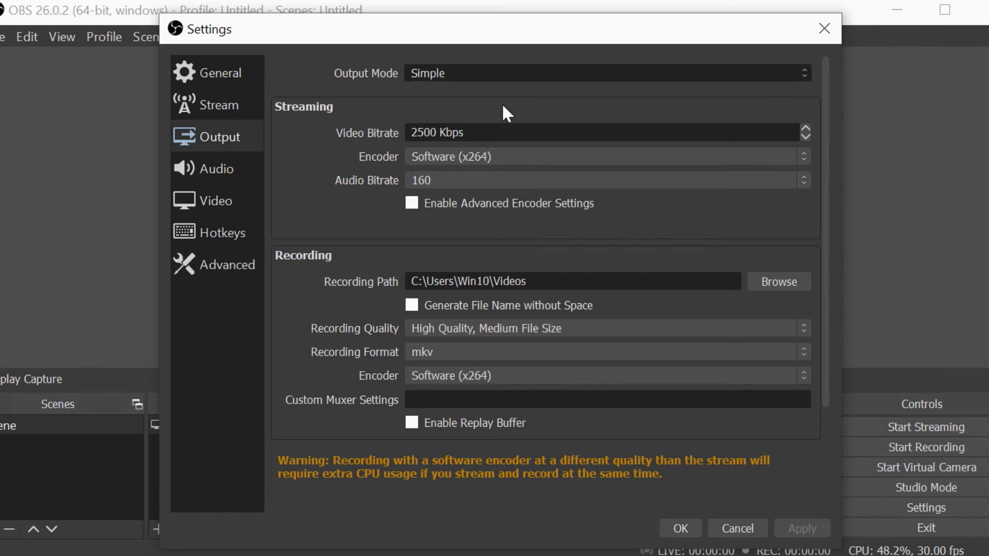
Set the recording type to Custom Output (FFmpeg) and show all codecs.
click(360, 111)
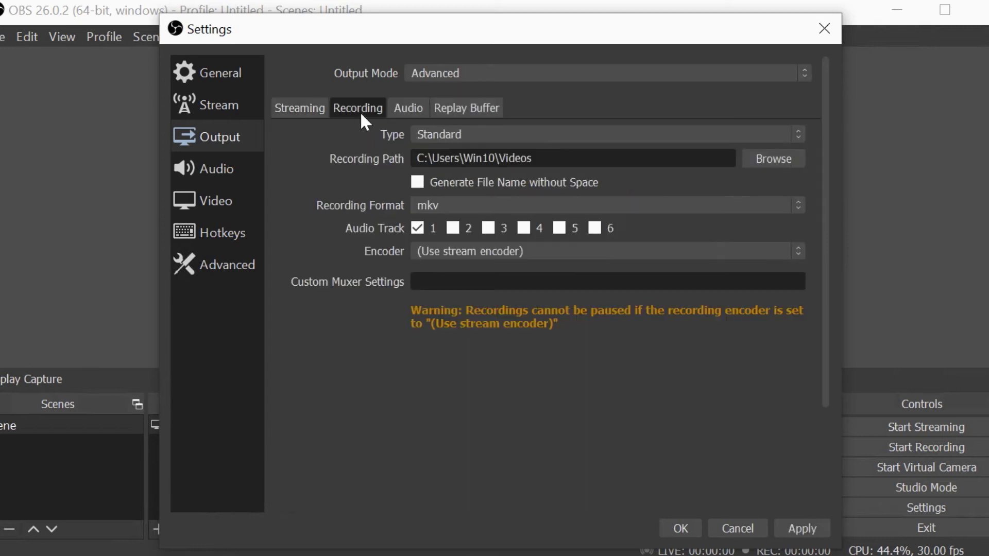
click(536, 134)
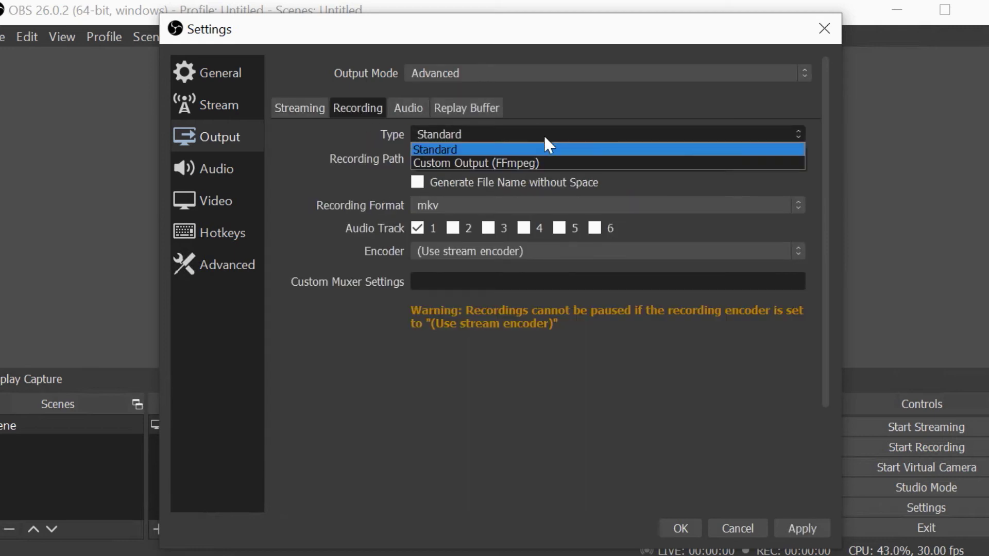
click(573, 163)
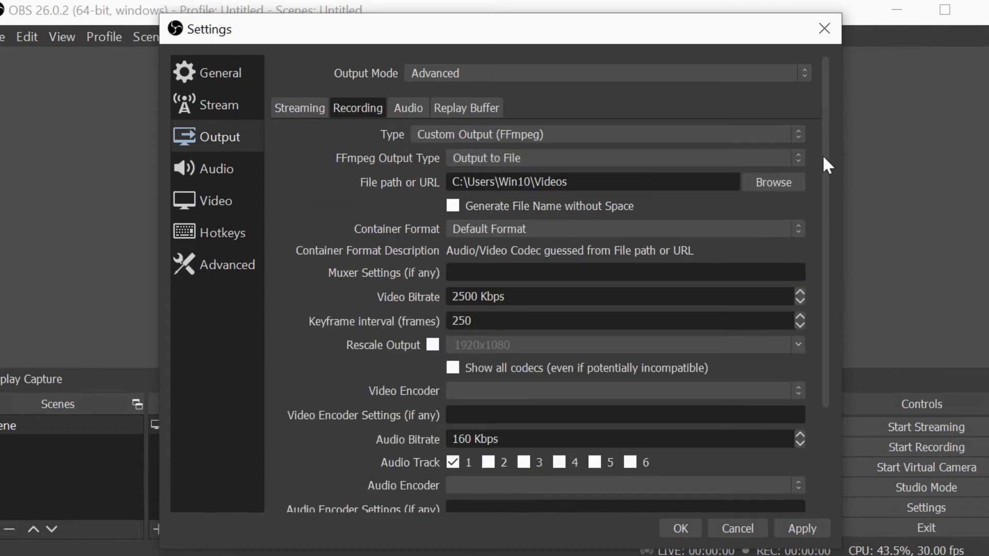
drag(823, 154, 819, 209)
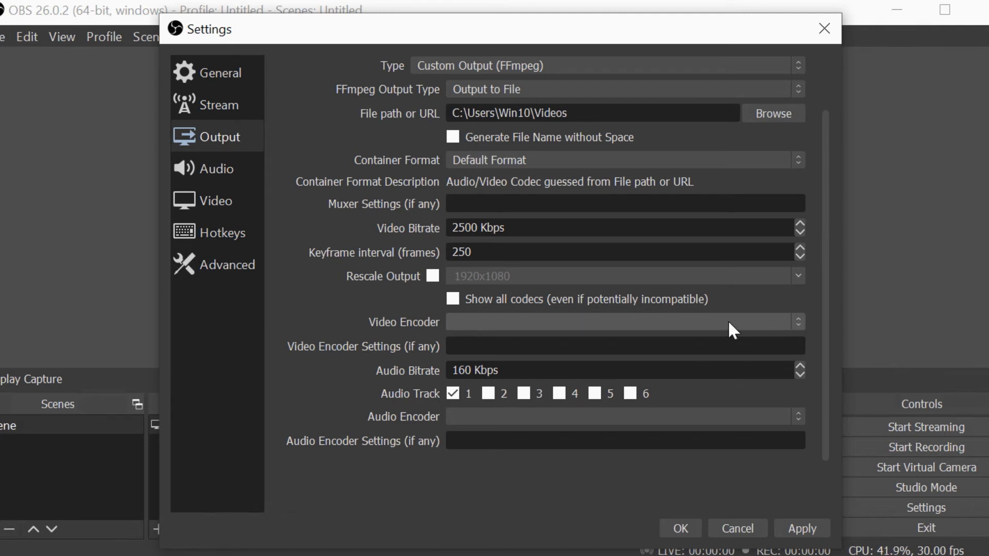
click(484, 304)
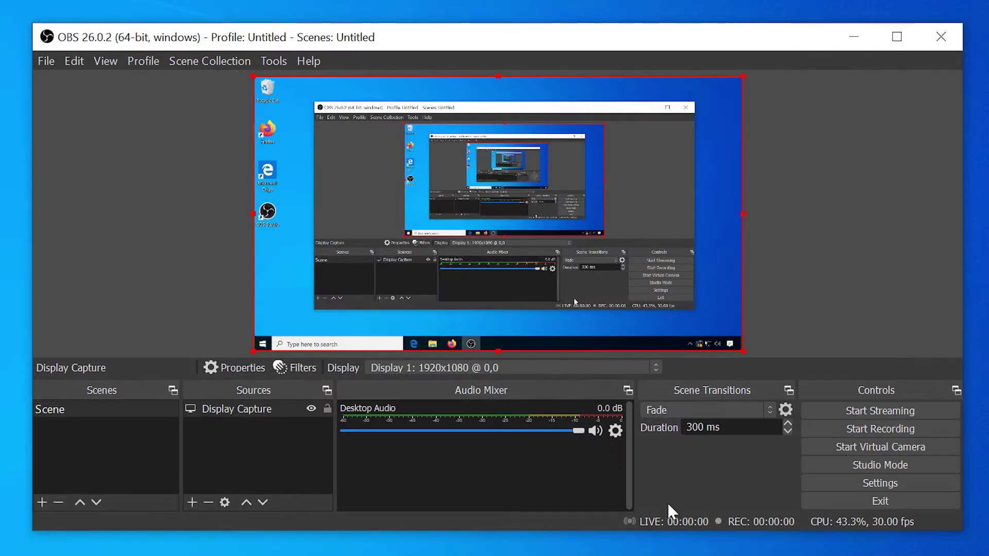
Record a brief OBS test clip, then set the FFmpeg container format to mov and list the video encoders.
click(825, 428)
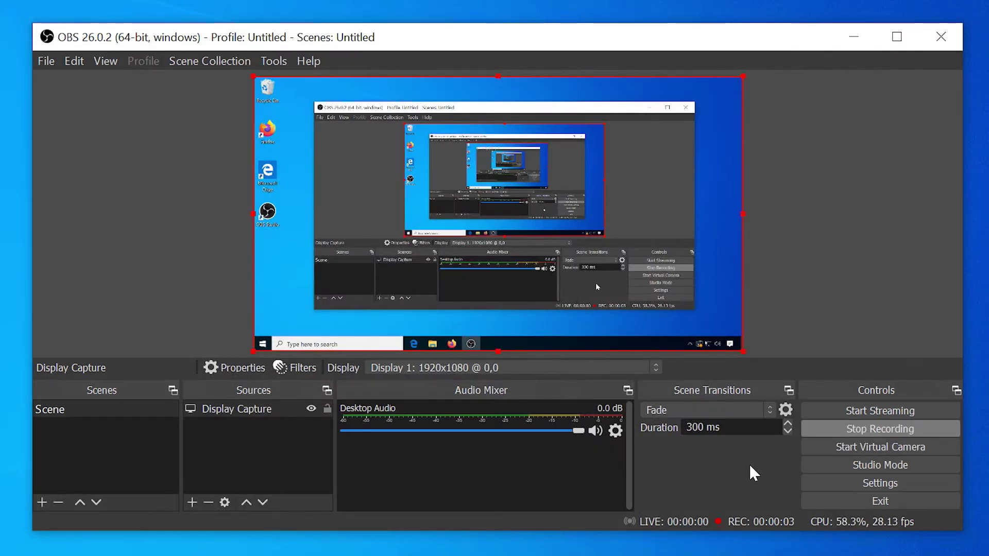
click(824, 428)
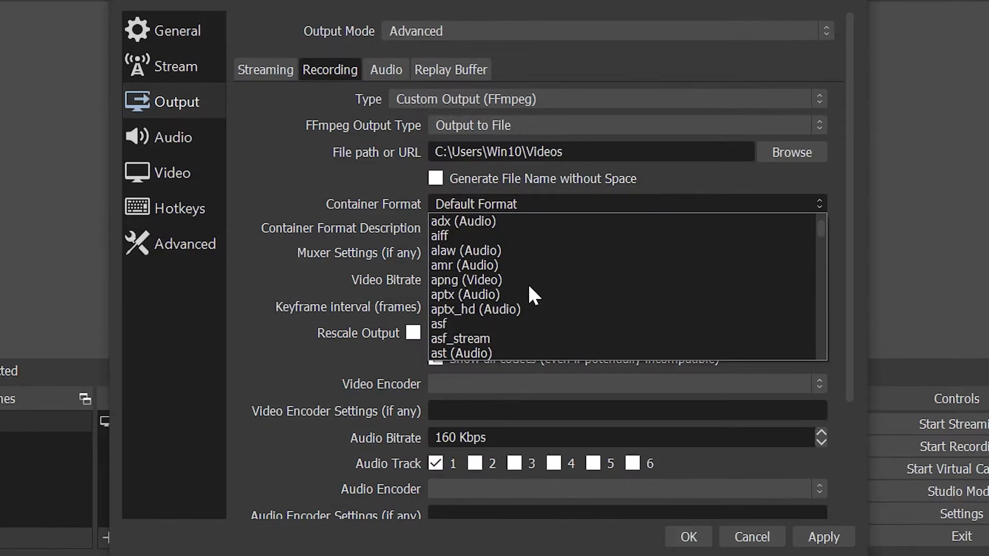
scroll(520, 288, down, 20)
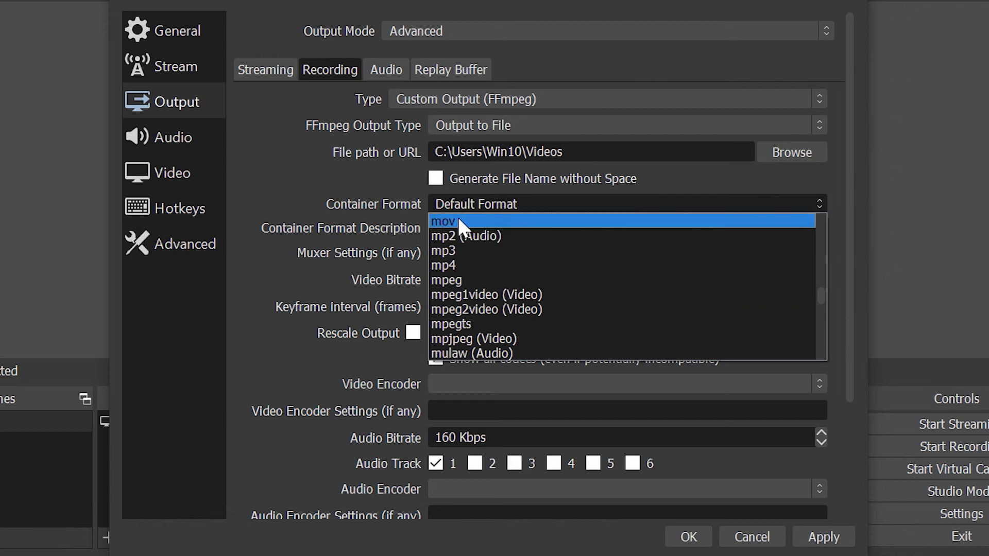
click(481, 221)
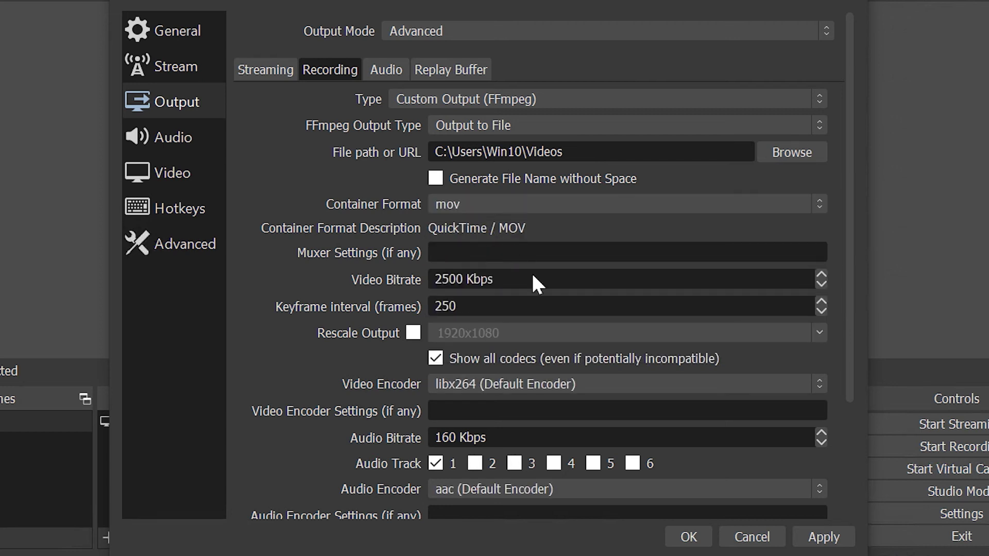
click(611, 383)
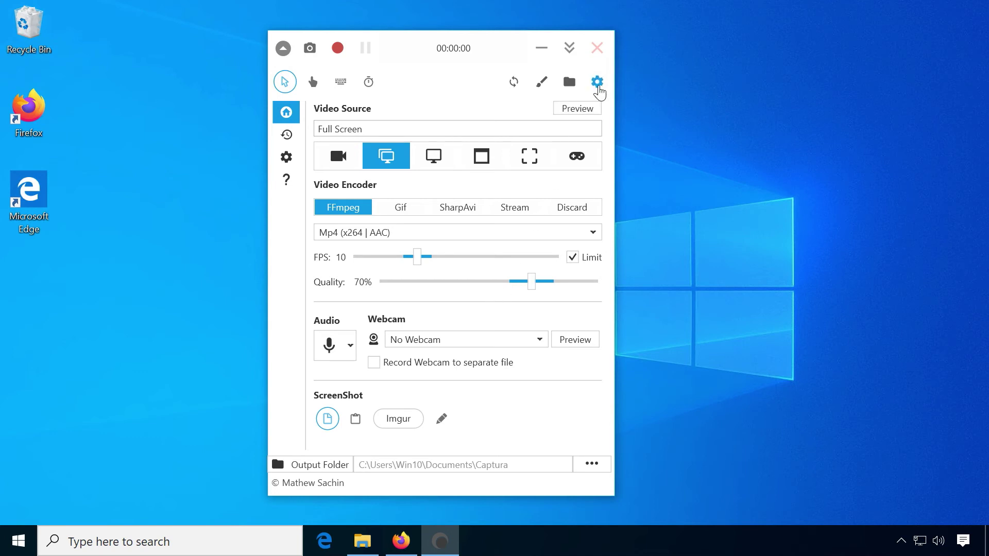
Run a quick full-screen Captura test recording and check the Hotkeys and Tray Icon pages.
click(597, 82)
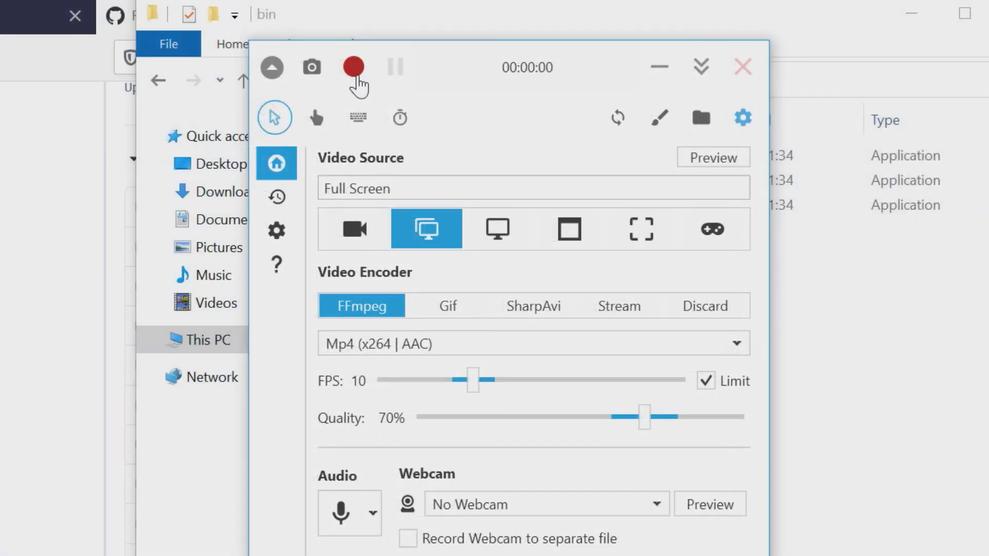
click(356, 76)
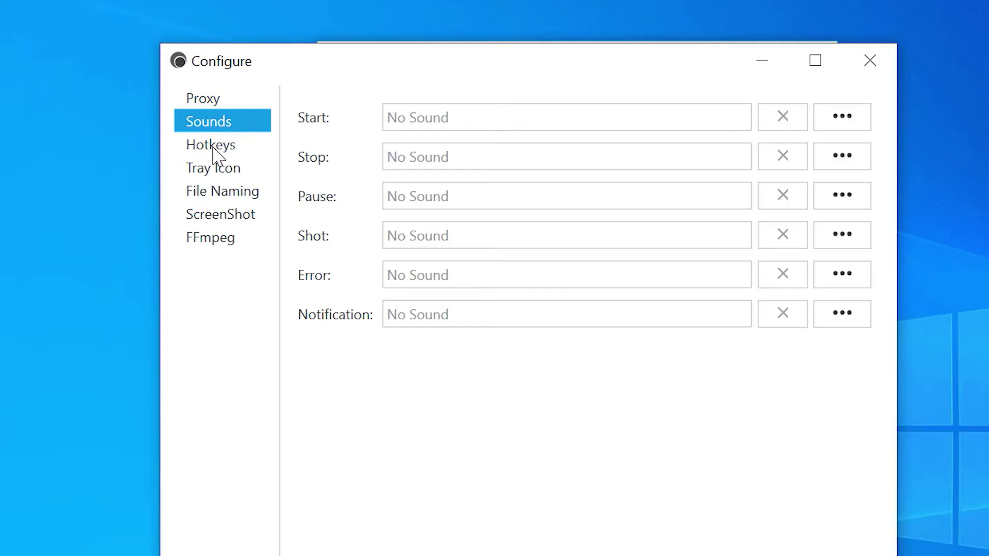
click(213, 148)
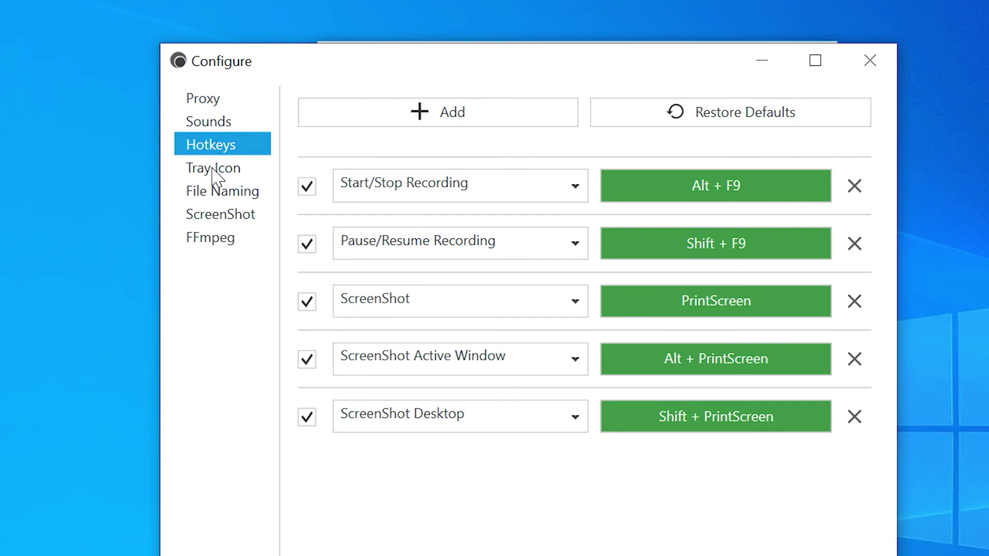
click(214, 169)
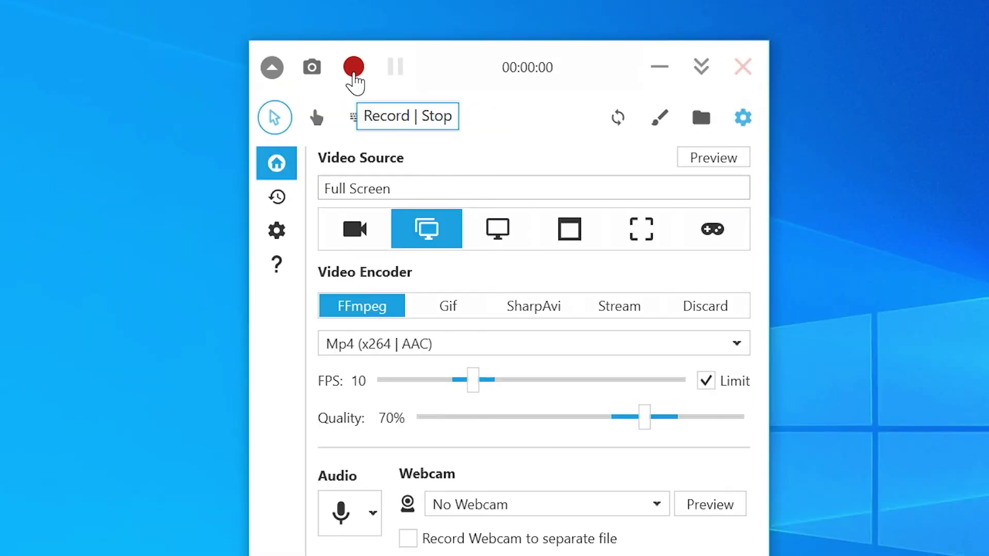
Download the BtbN win64-gpl FFmpeg zip from ffmpeg.org's Windows builds.
click(353, 69)
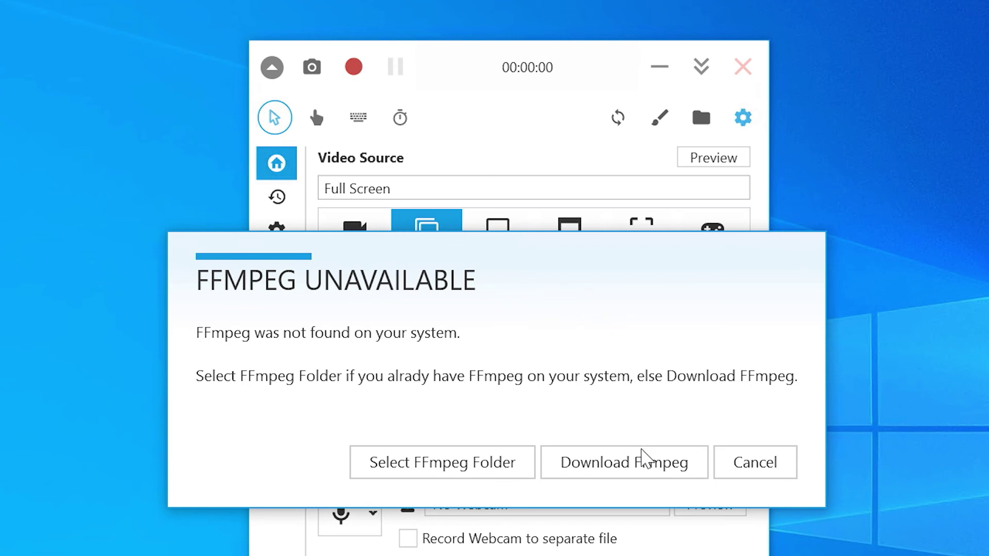
click(646, 462)
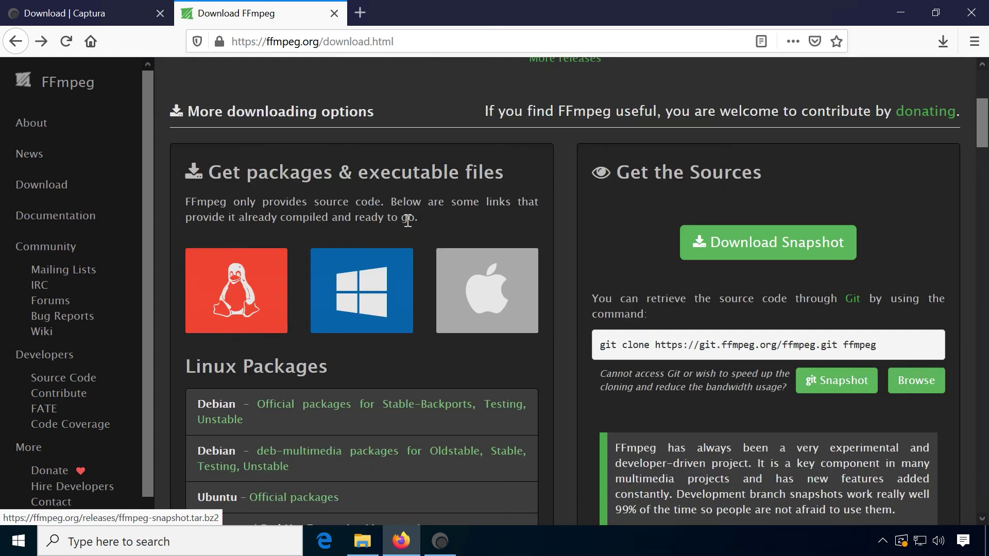
click(360, 278)
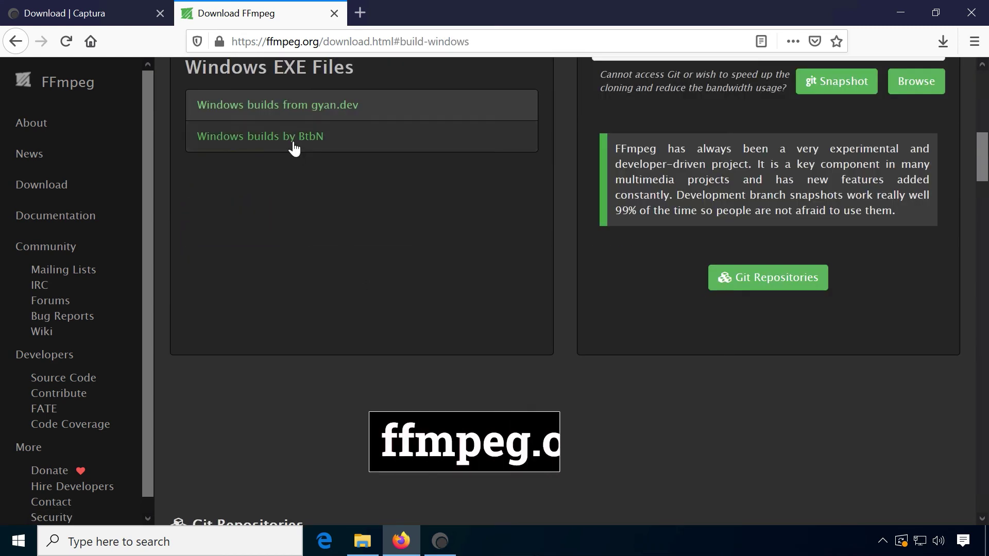
click(294, 149)
scroll(355, 211, down, 5)
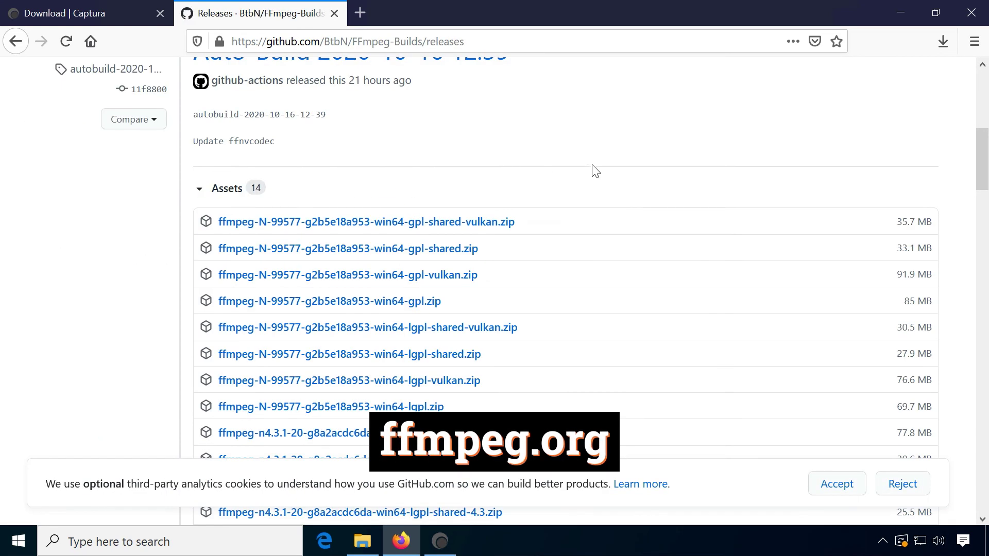
scroll(596, 171, down, 3)
click(423, 221)
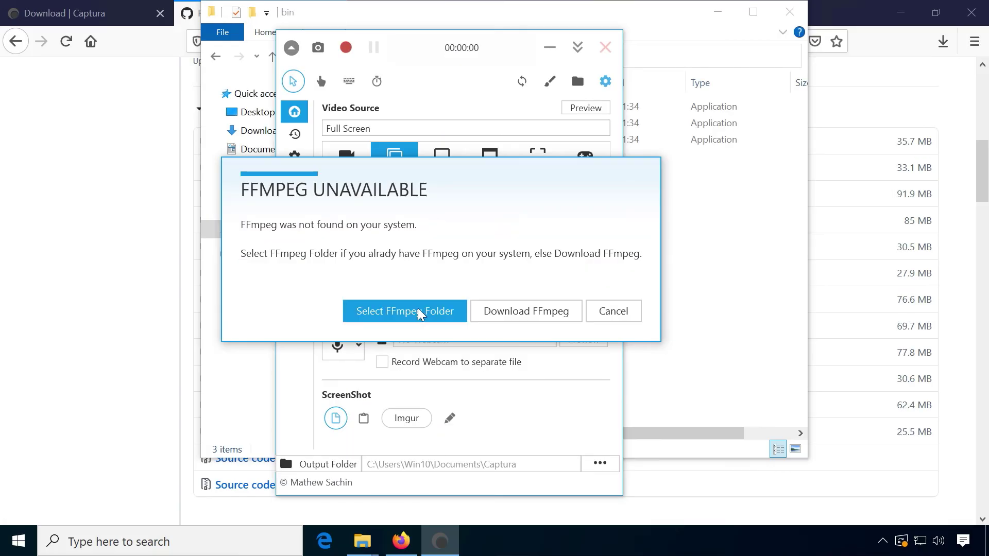
Set Captura's FFmpeg location to the downloaded ffmpeg-N-99577-g2b5e18a953-win64-gpl folder.
click(419, 311)
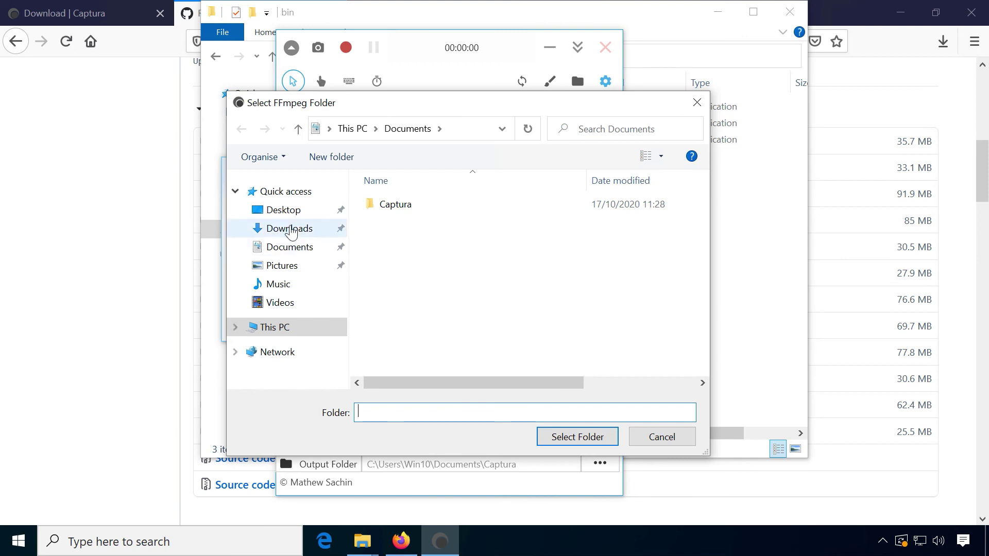
click(287, 228)
double_click(438, 229)
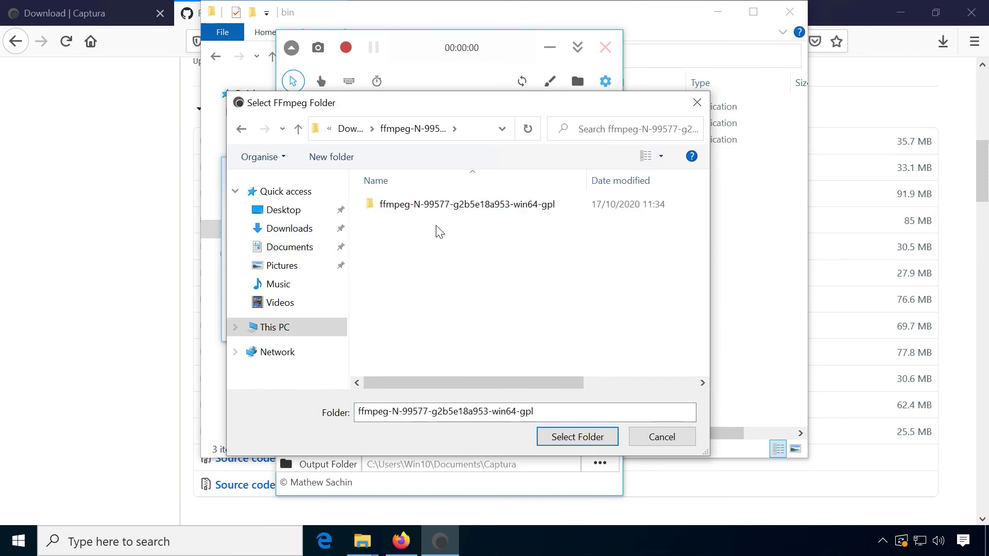
double_click(436, 205)
click(577, 436)
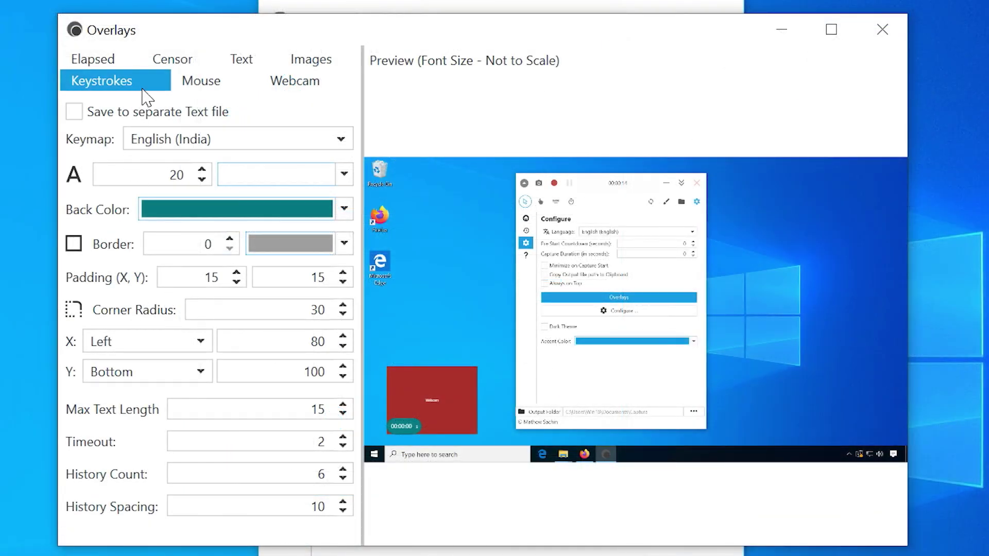
Add a displayed 420 x 360 censor box and drag it to X 620, Y 634.
click(224, 82)
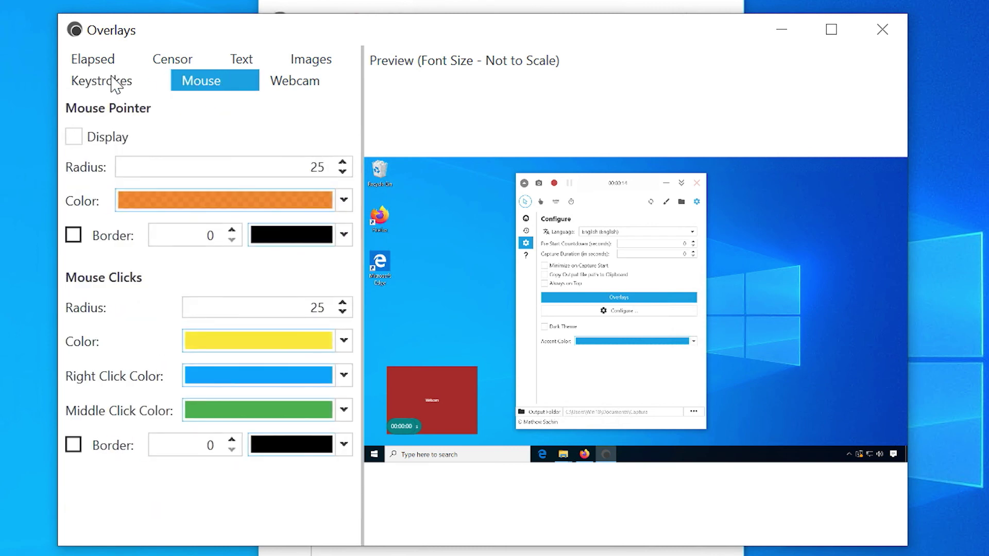
click(115, 87)
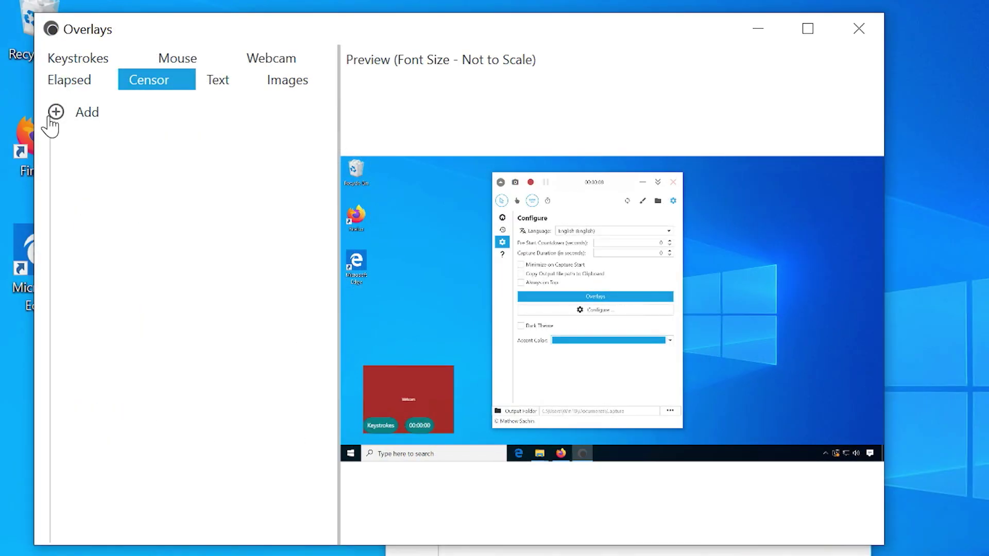
click(57, 114)
click(120, 163)
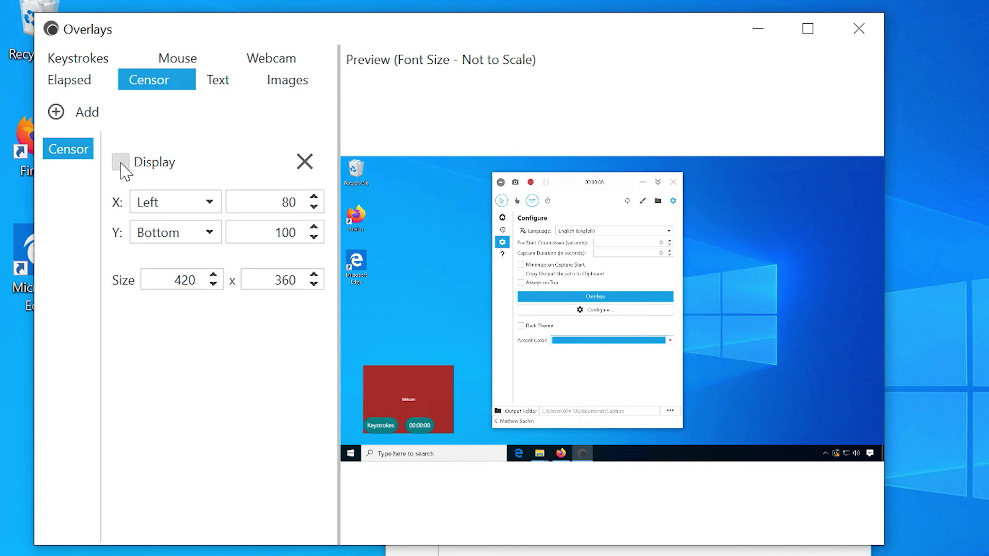
click(122, 164)
click(122, 164)
drag(438, 360, 562, 194)
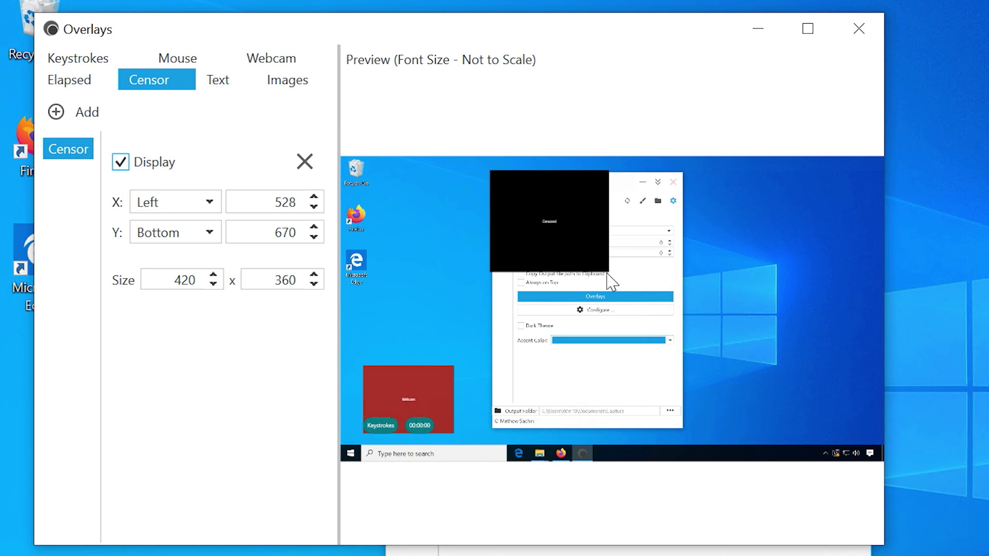
drag(609, 283, 629, 287)
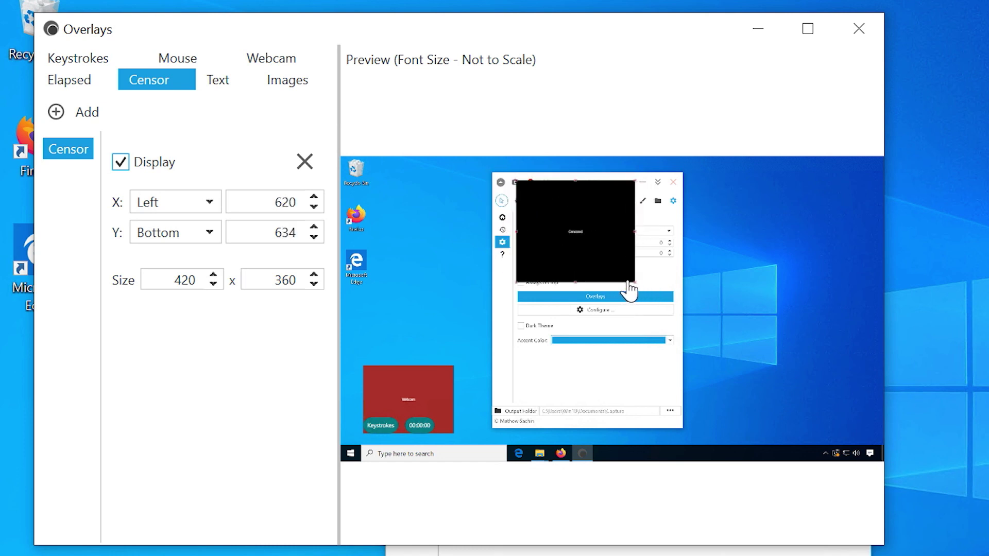